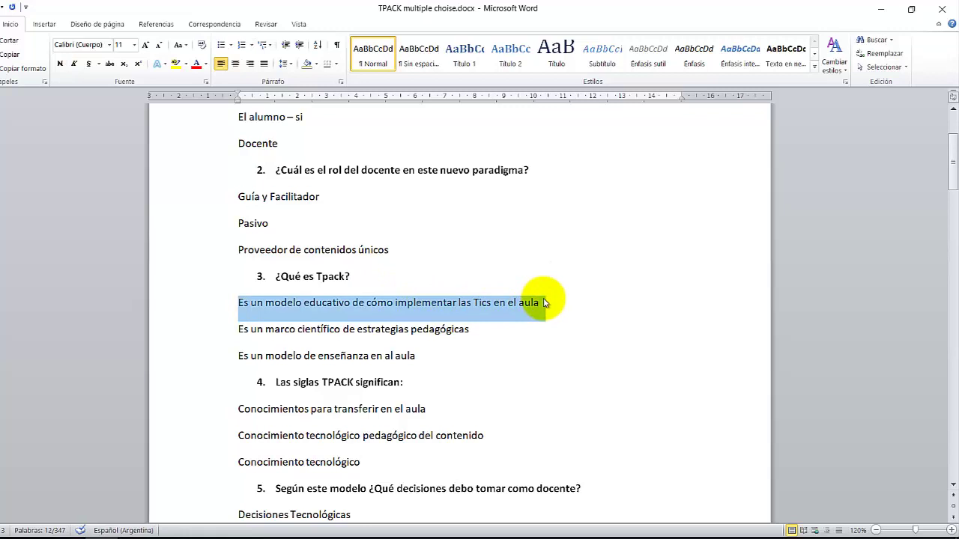
Enter "Es un modelo educativo de cómo implementar las Tics en el aula" as the second choice, marking it correct and the first choice incorrect.
key(alt+Tab)
click(620, 377)
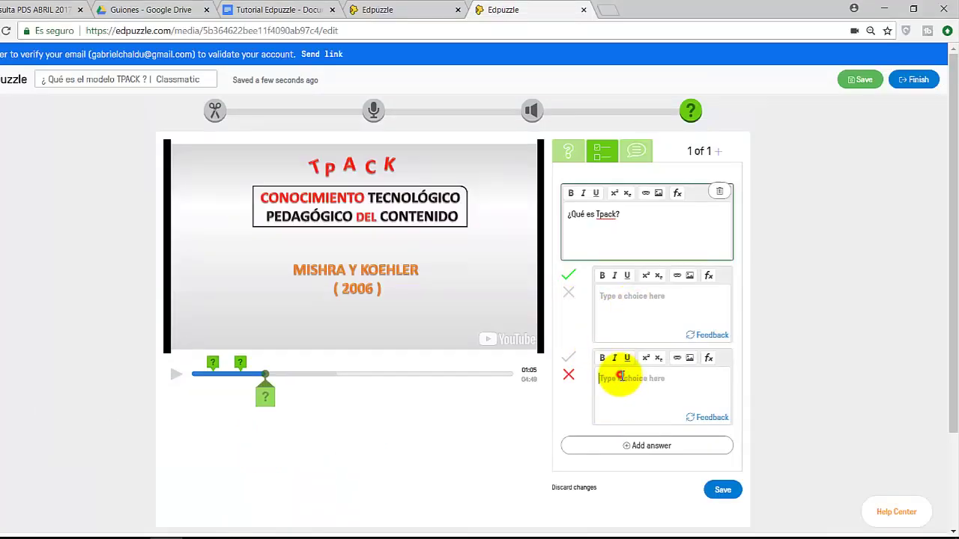
text(Es un modelo educativo de cómo implementar las Tics en el aula)
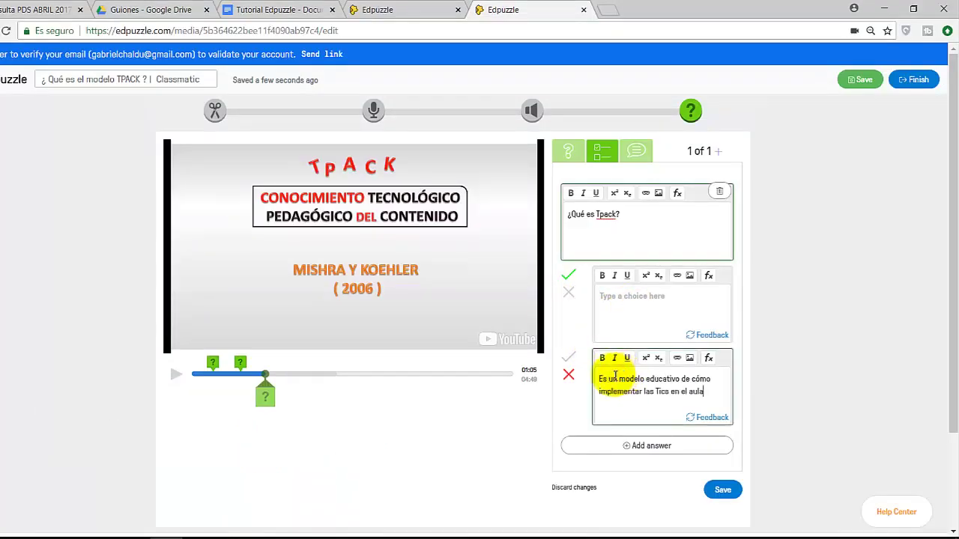
click(569, 357)
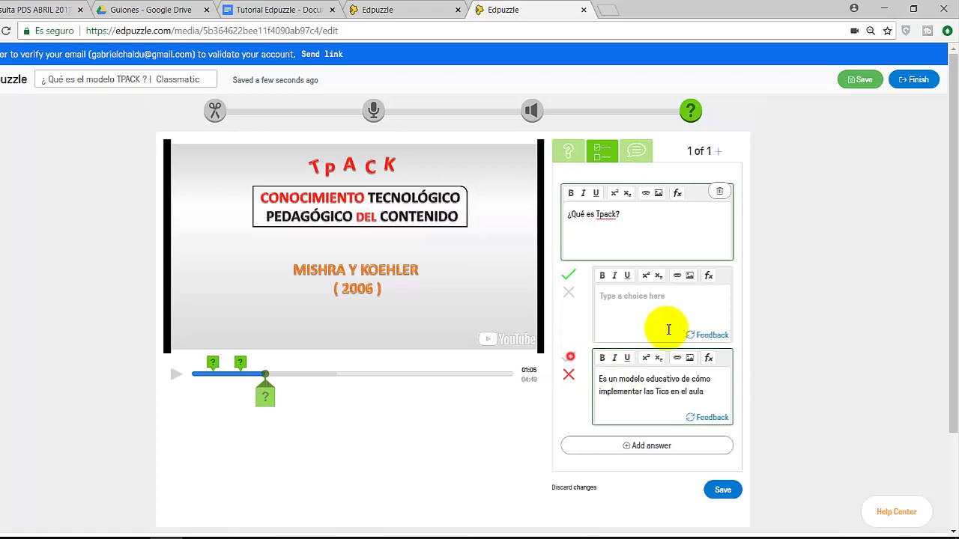
click(570, 298)
Copy "Es un marco científico de estrategias pedagógicas" from the Word document into the question's first choice in Edpuzzle.
key(alt+Tab)
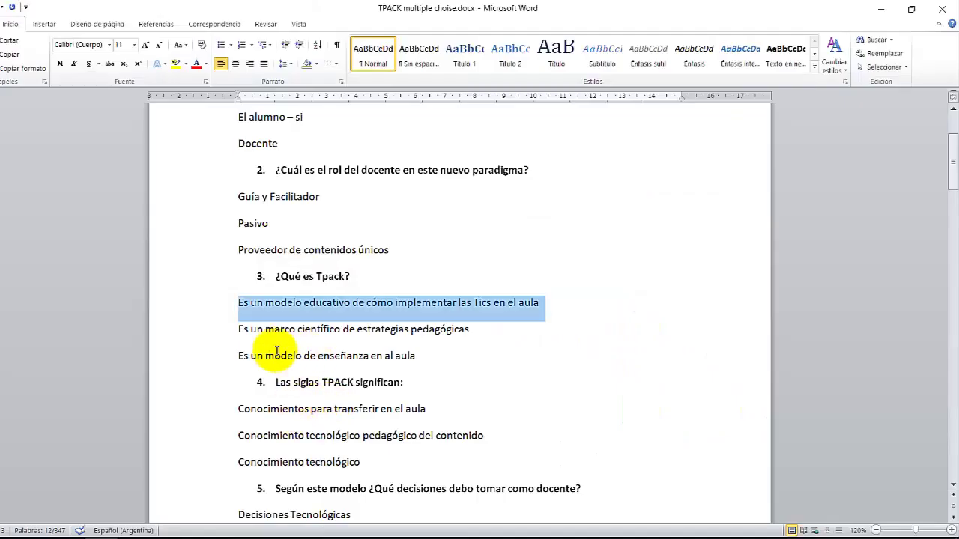
drag(240, 329, 447, 302)
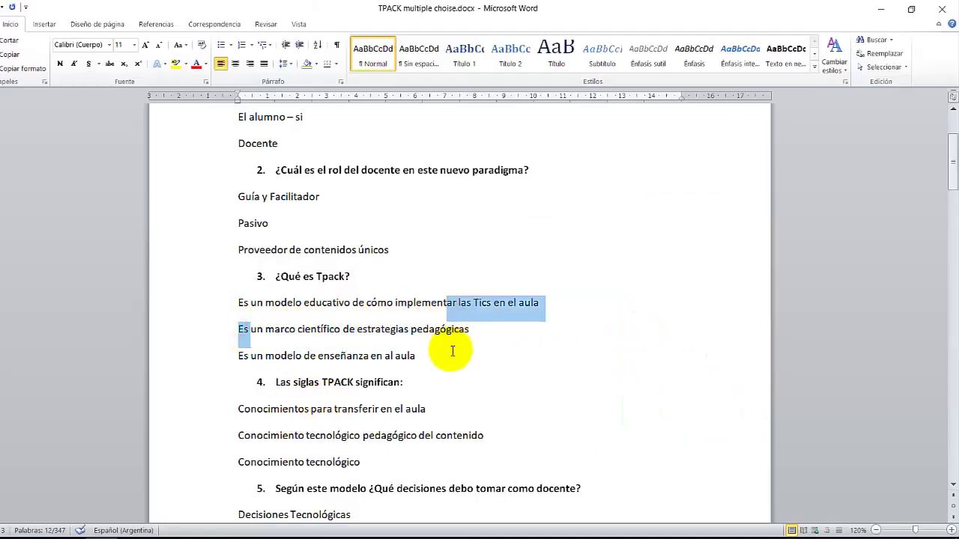
drag(452, 351, 471, 345)
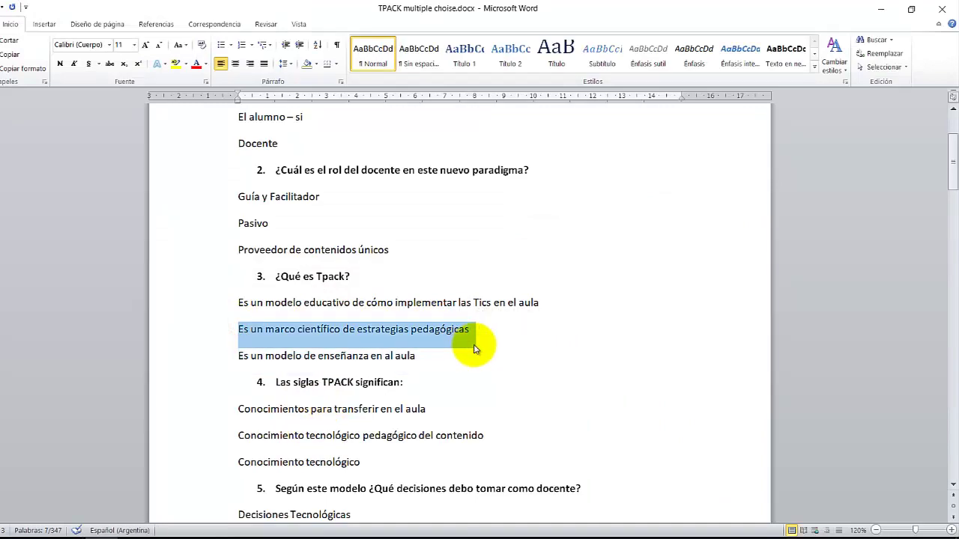
key(alt+Tab)
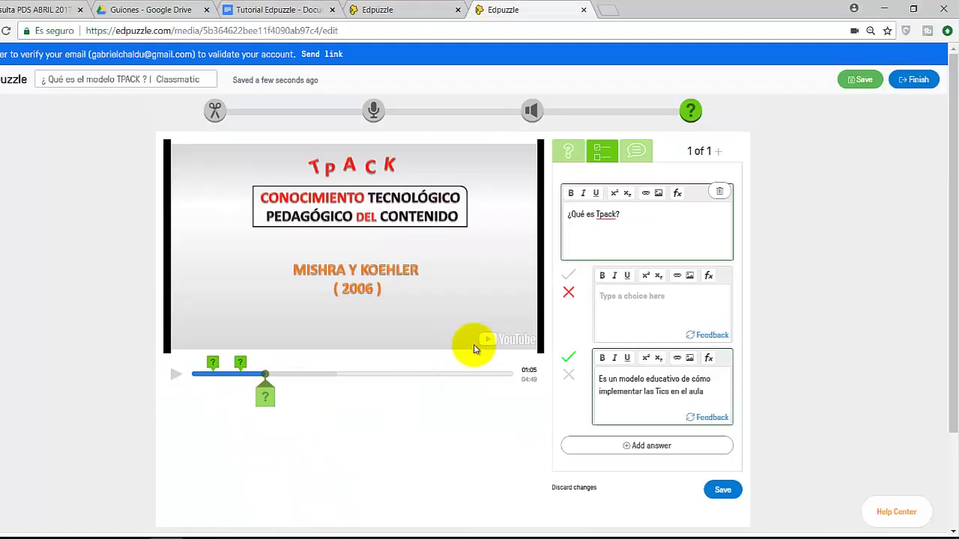
text(Es un marco científico de estrategias pedagógicas)
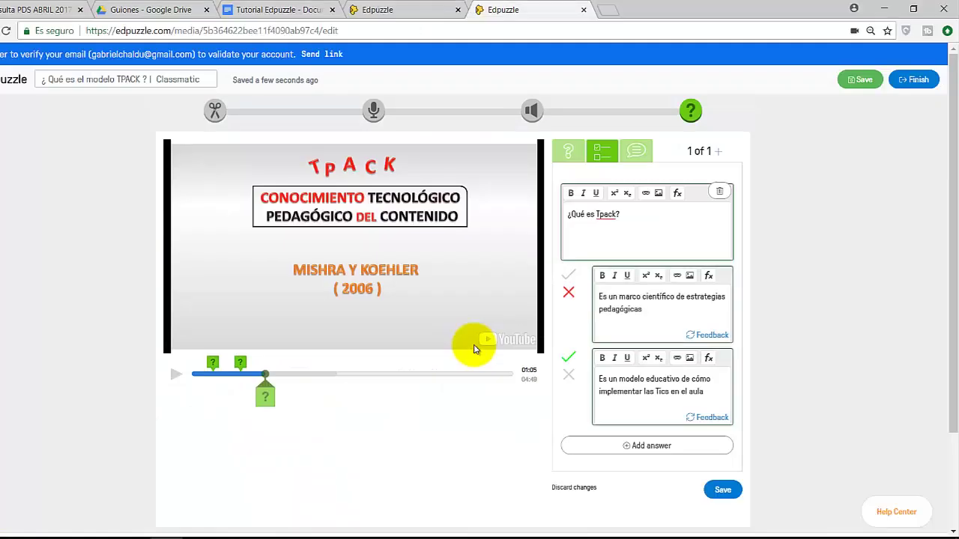
Add a third choice, "Es un modelo de enseñanza en al aula", copied from the Word document, and save the question.
click(651, 447)
key(alt+Tab)
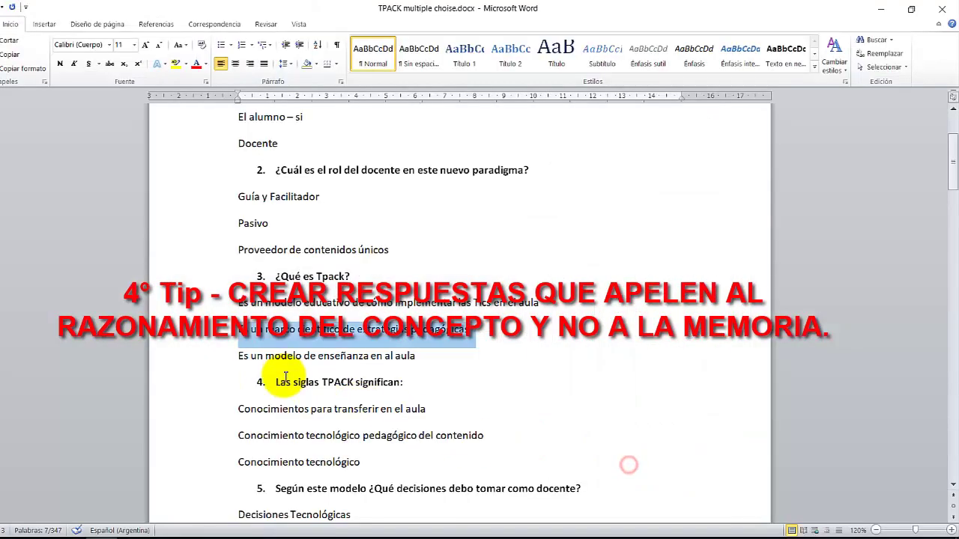
drag(234, 356, 432, 360)
key(ctrl+c)
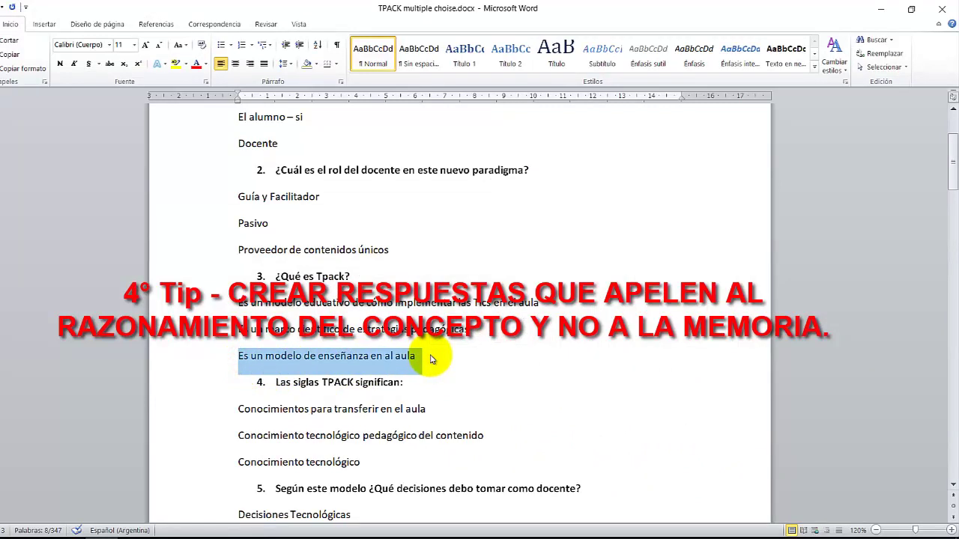
key(alt+Tab)
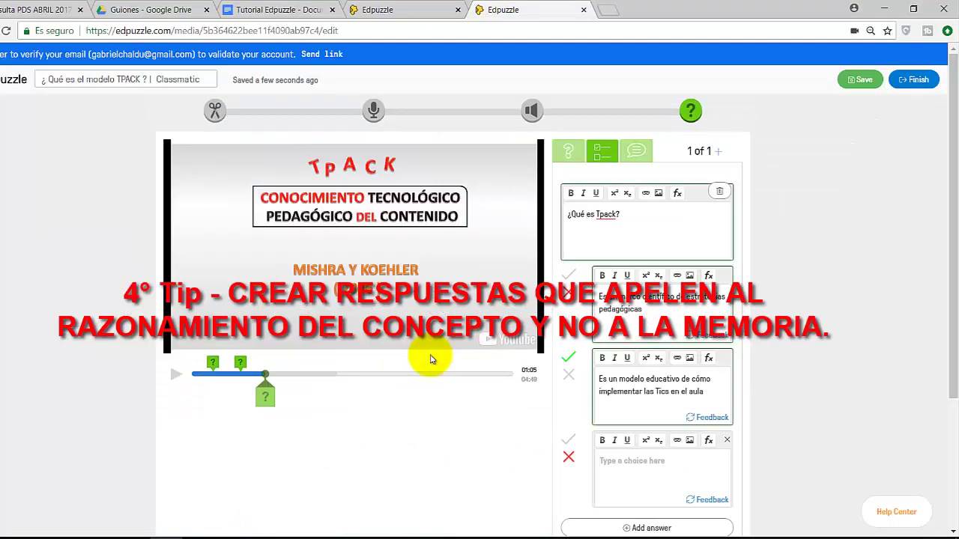
key(ctrl+v)
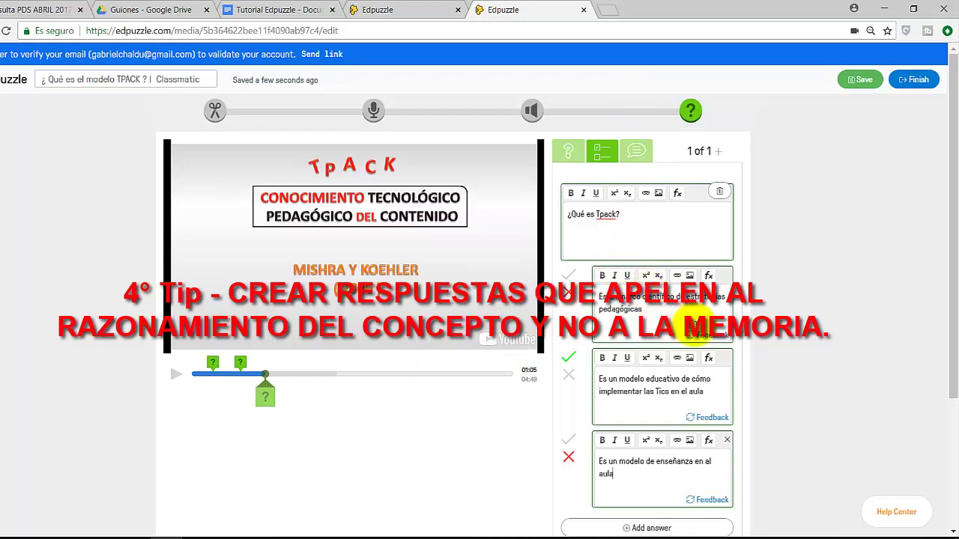
scroll(679, 442, down, 2)
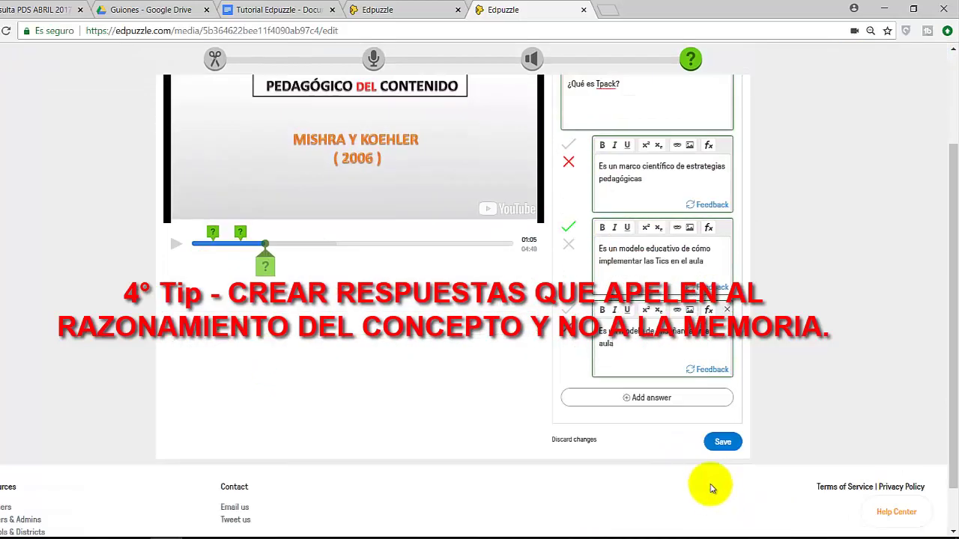
click(722, 443)
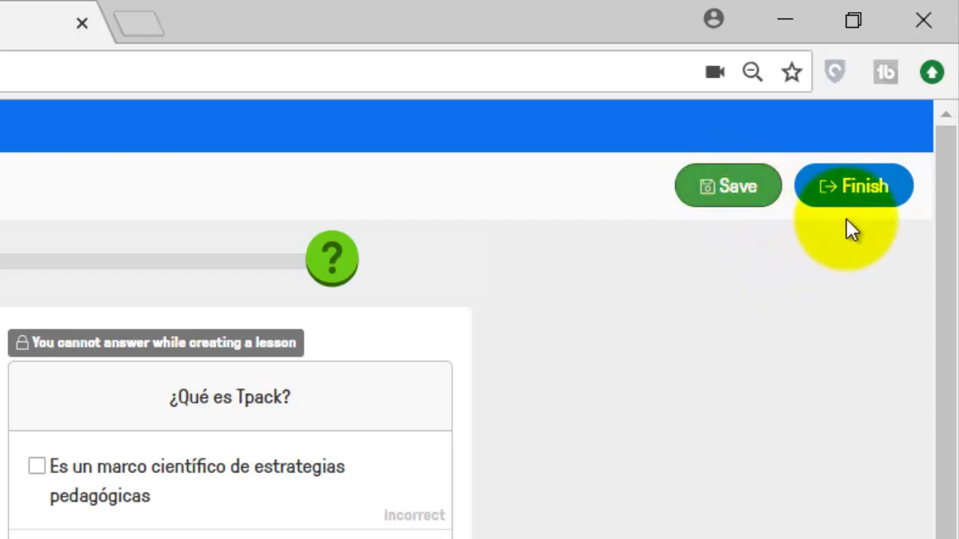
Finish the lesson and create a new class named "Clase Tpack" to assign it to.
click(866, 203)
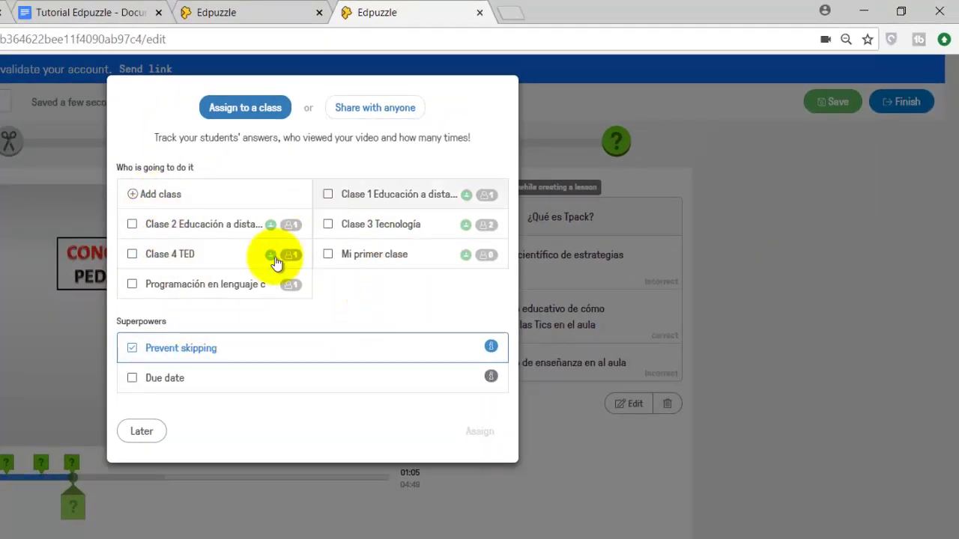
click(158, 196)
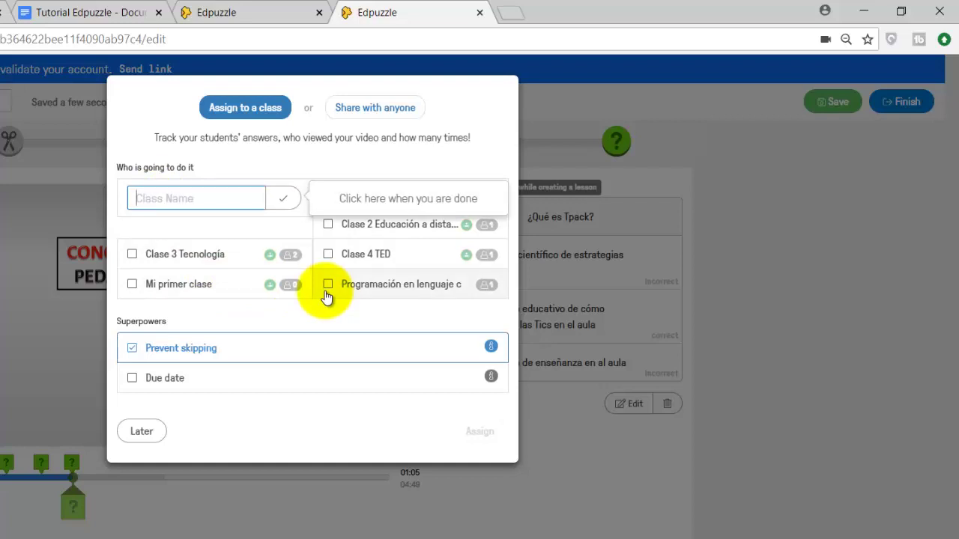
text(Clase Tpack)
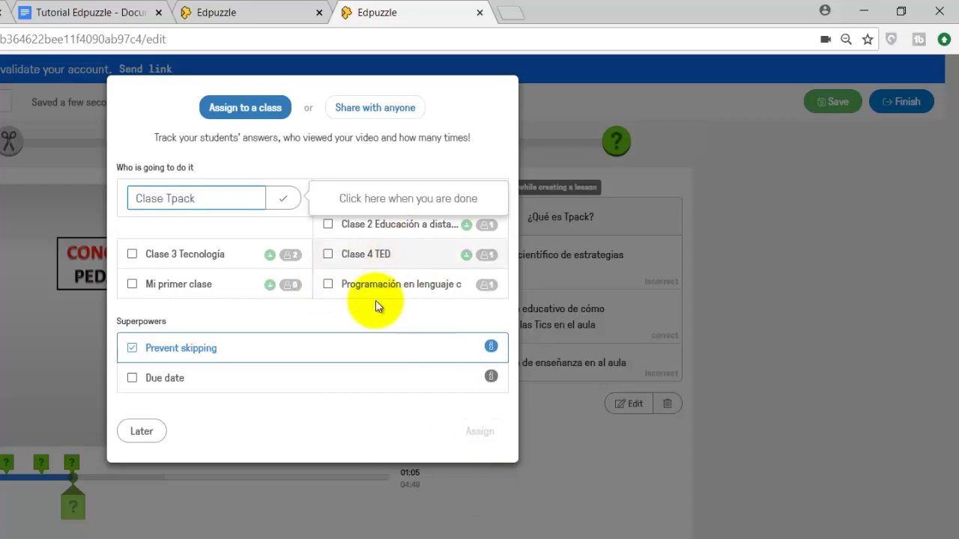
click(284, 200)
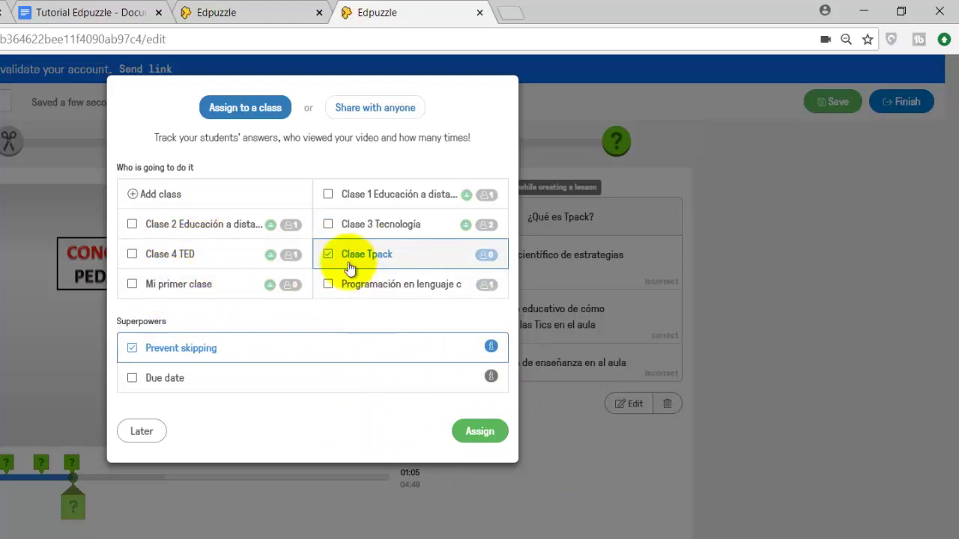
click(327, 224)
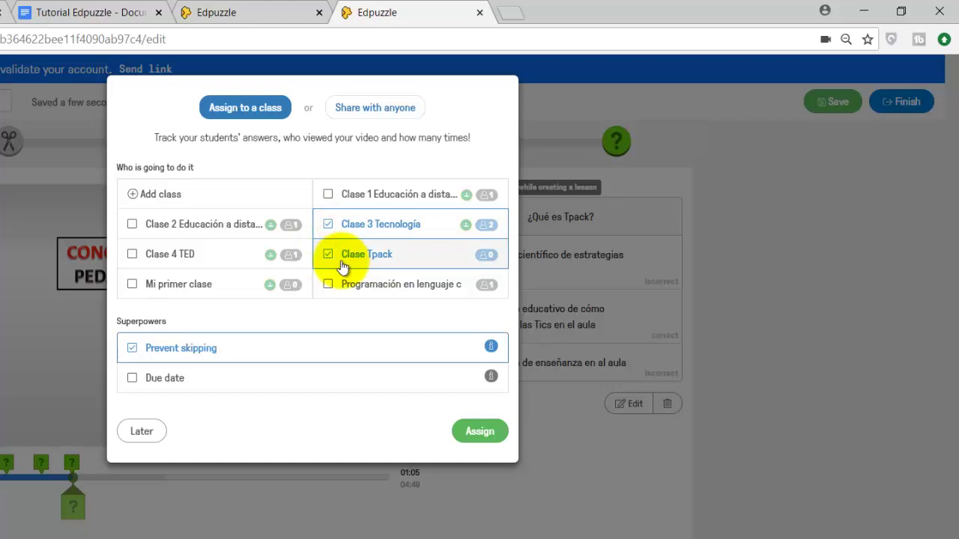
click(328, 224)
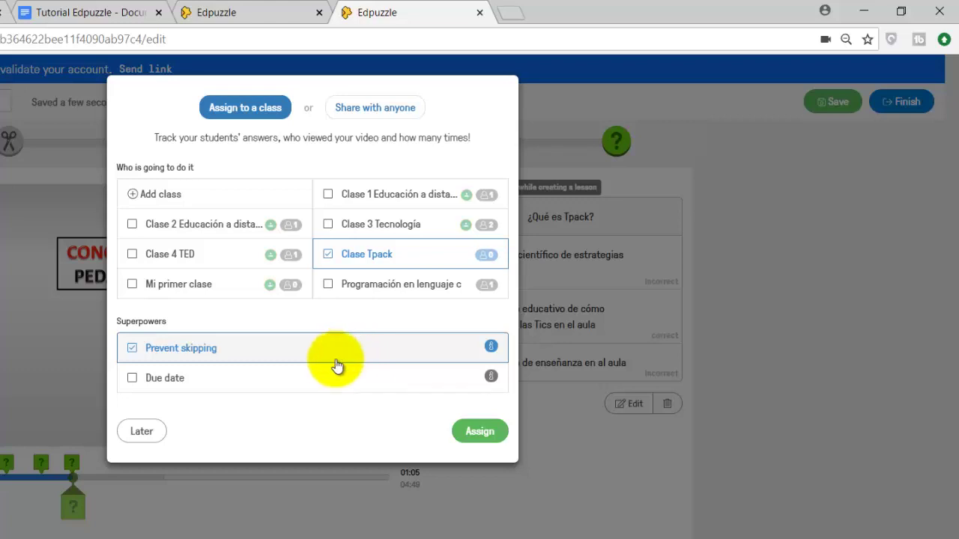
click(132, 377)
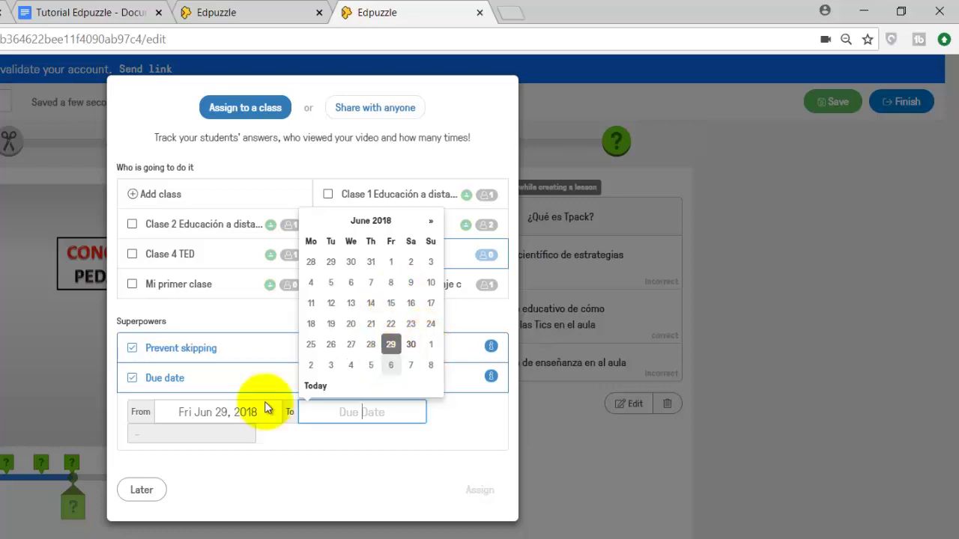
click(133, 379)
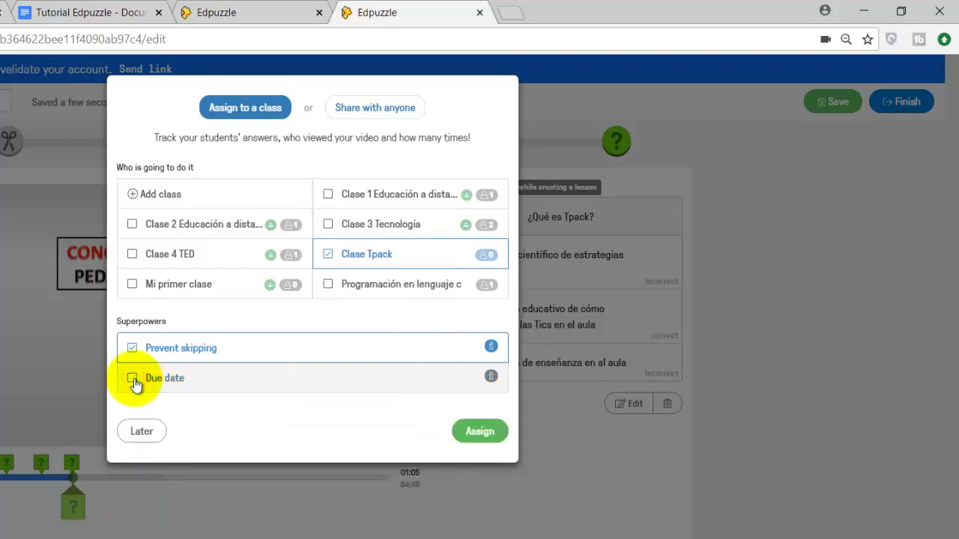
Assign the lesson to Clase Tpack with skipping prevented, and view that class's assignments.
click(485, 441)
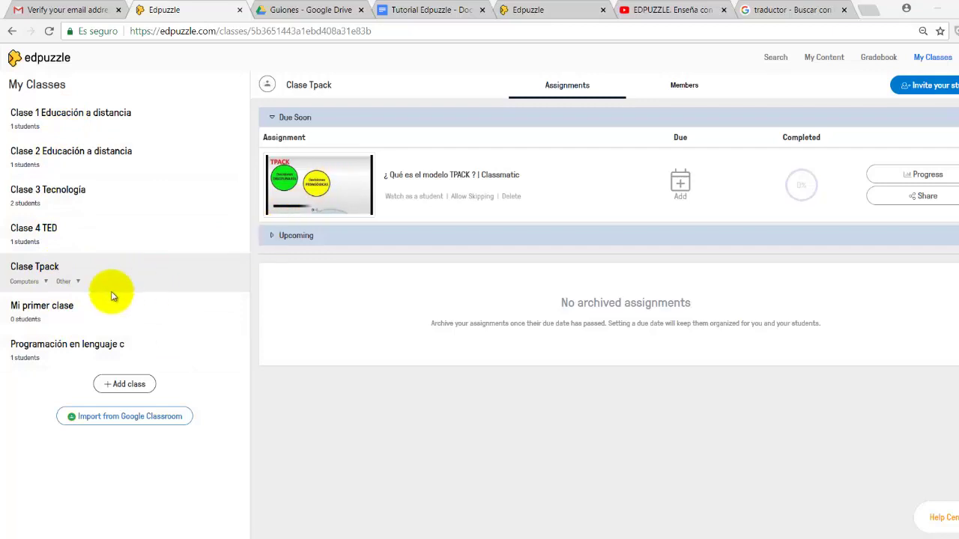
click(57, 235)
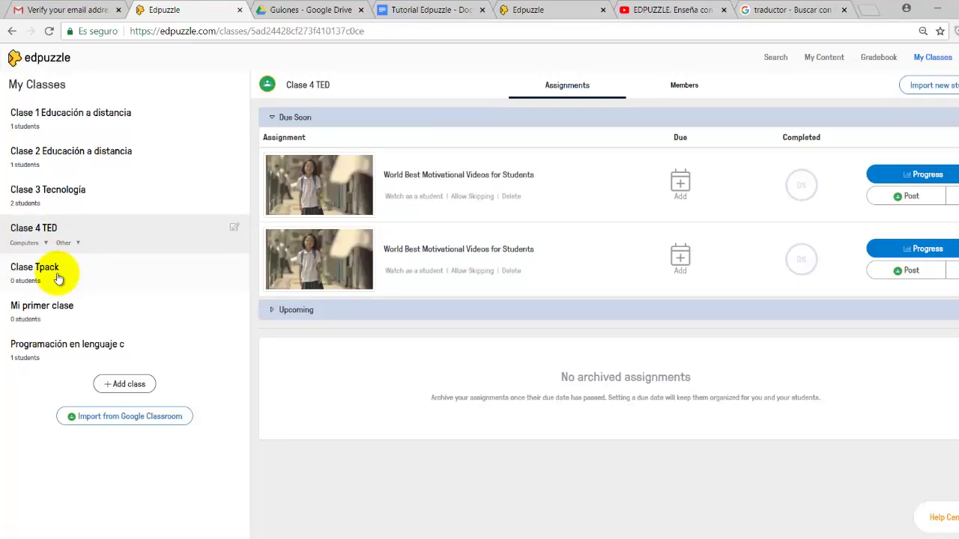
click(58, 278)
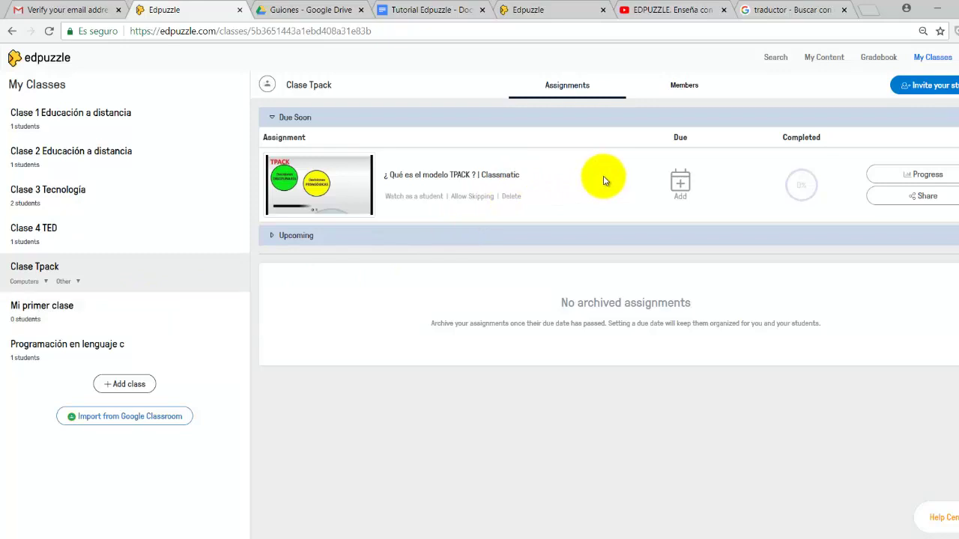
Look up the student invitation code for Clase Tpack among its members options and close the invitation.
click(680, 95)
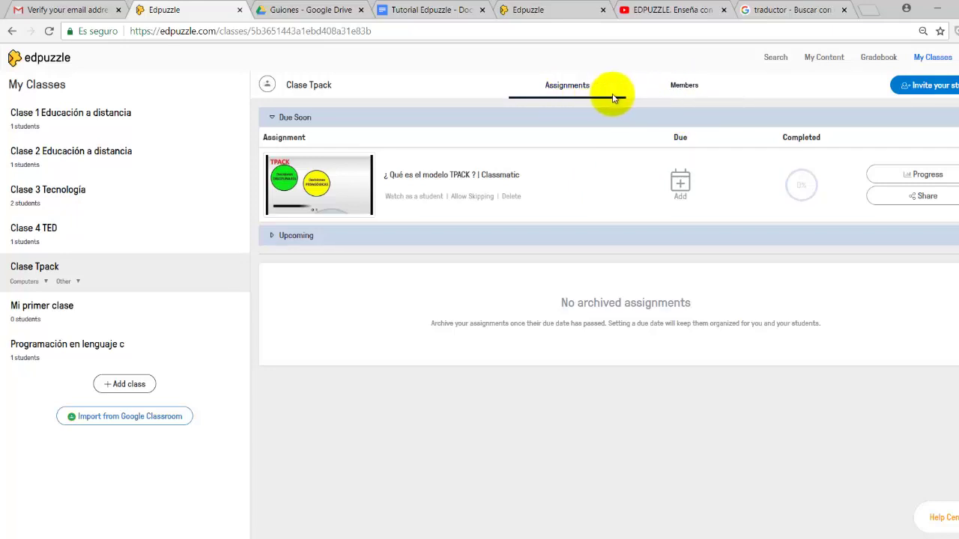
click(683, 96)
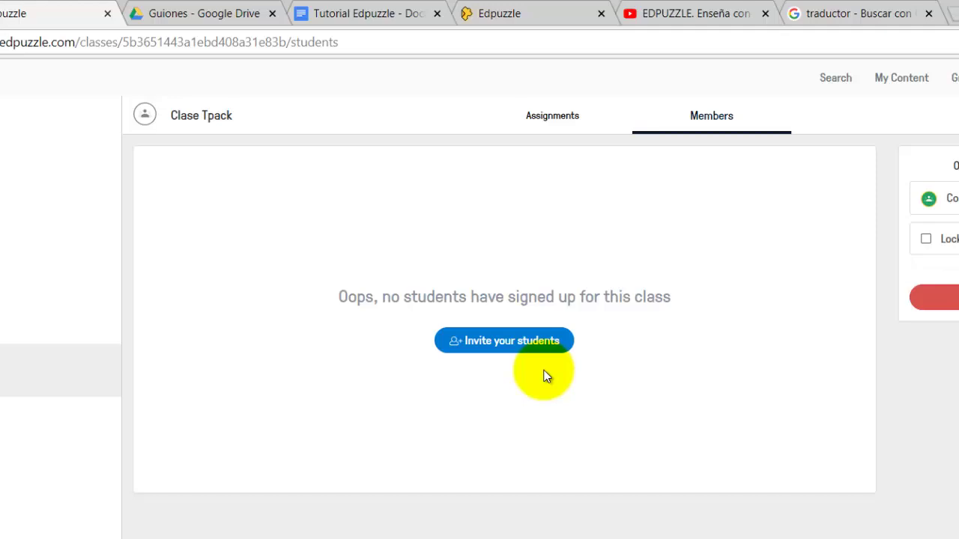
click(531, 337)
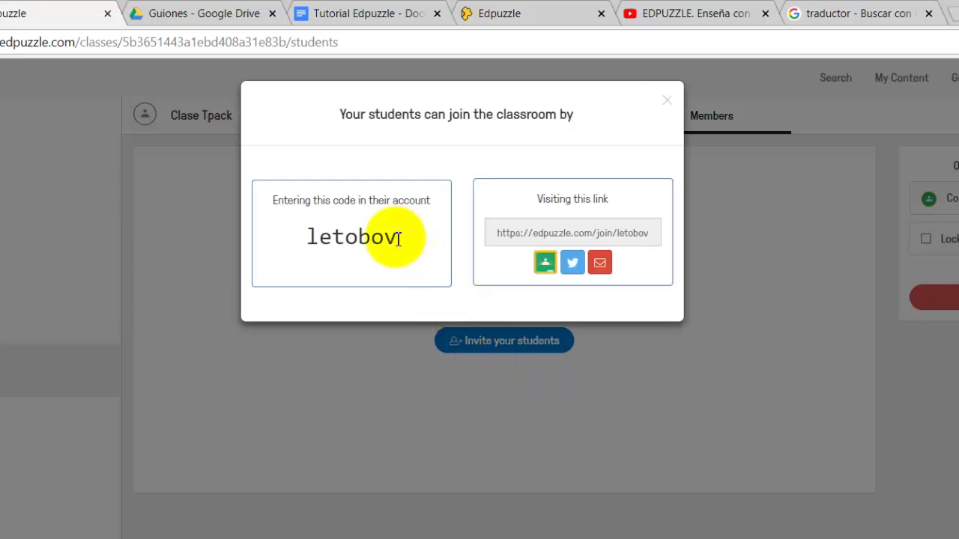
drag(399, 239, 299, 248)
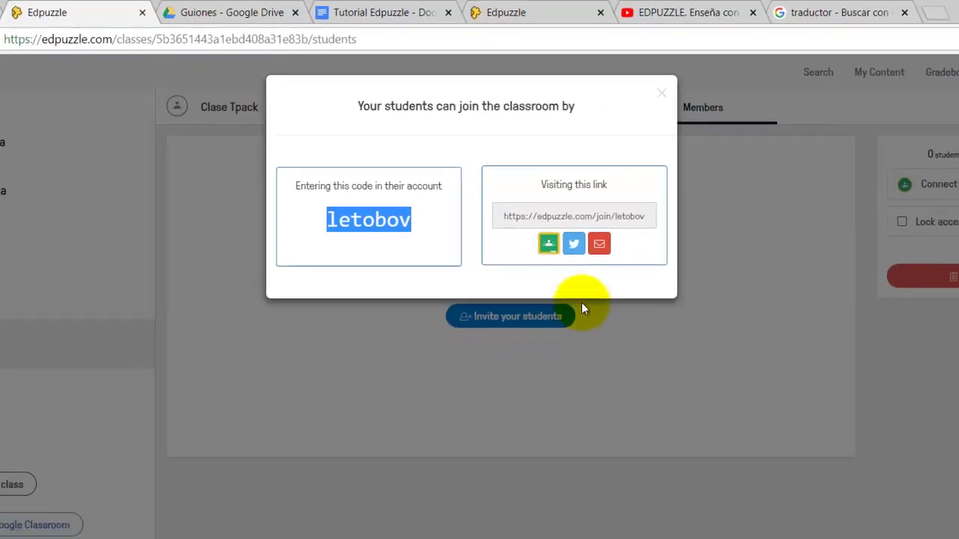
click(646, 77)
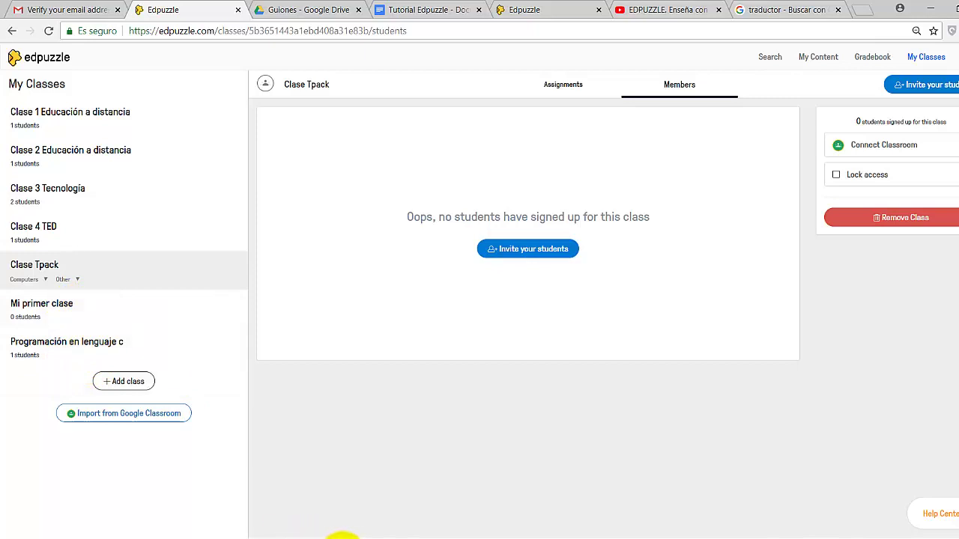
Switch to Microsoft Edge and log in to Edpuzzle as a student with Google.
mouse_move(339, 537)
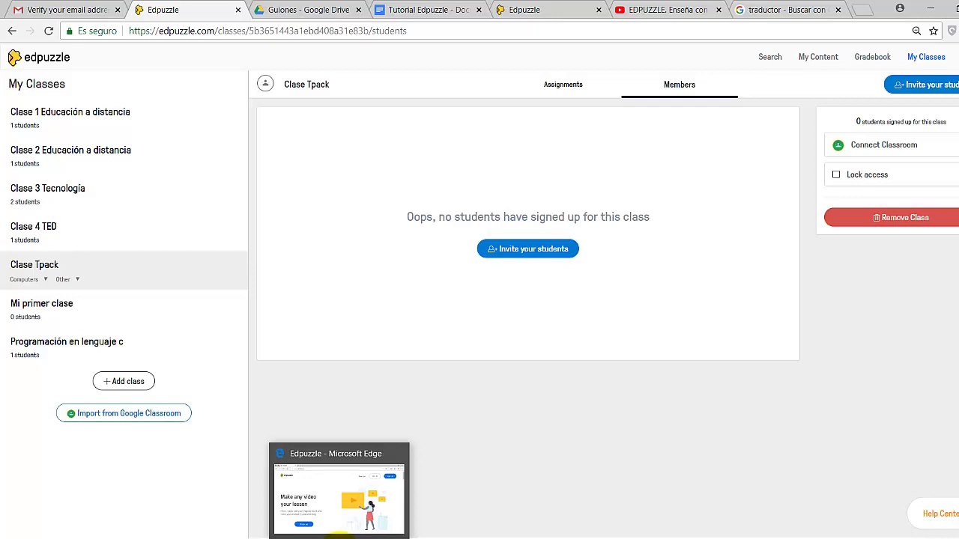
click(340, 535)
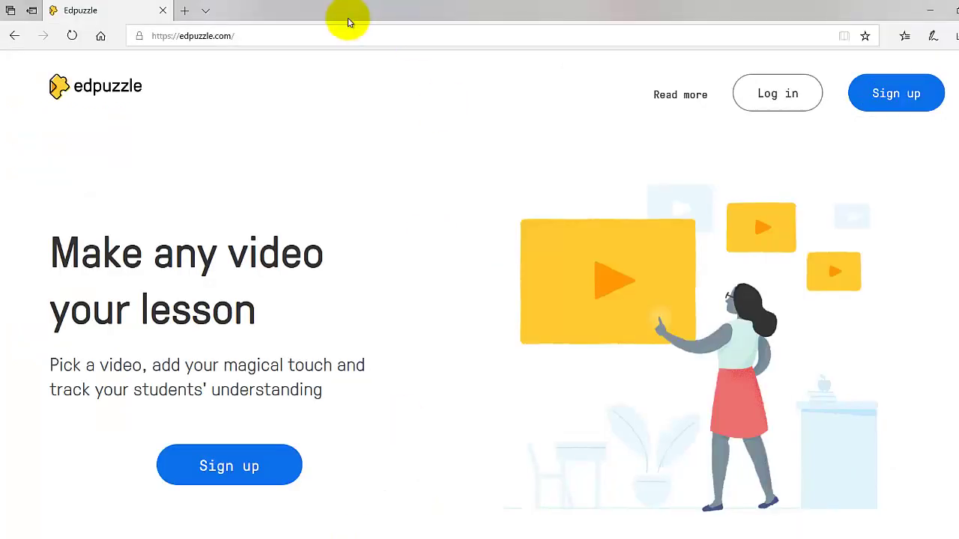
click(794, 96)
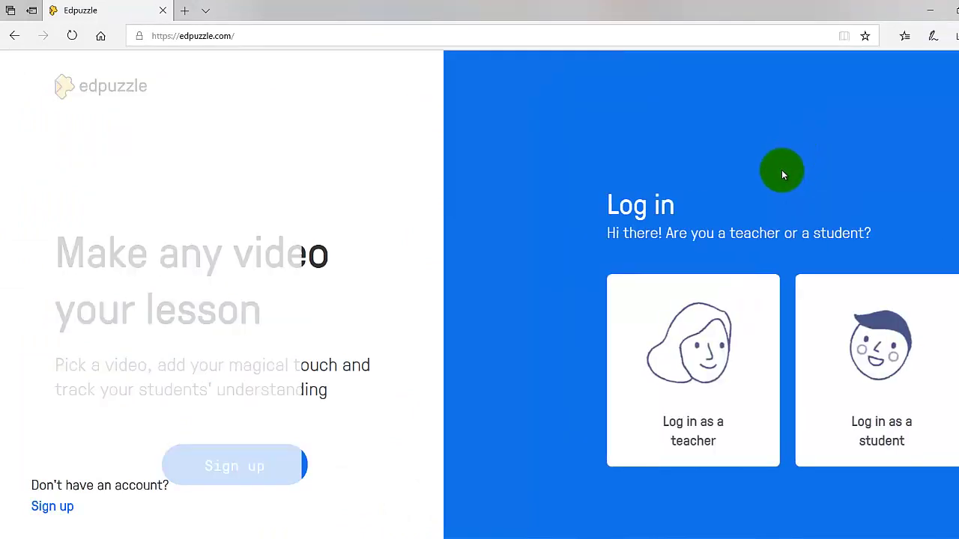
click(750, 383)
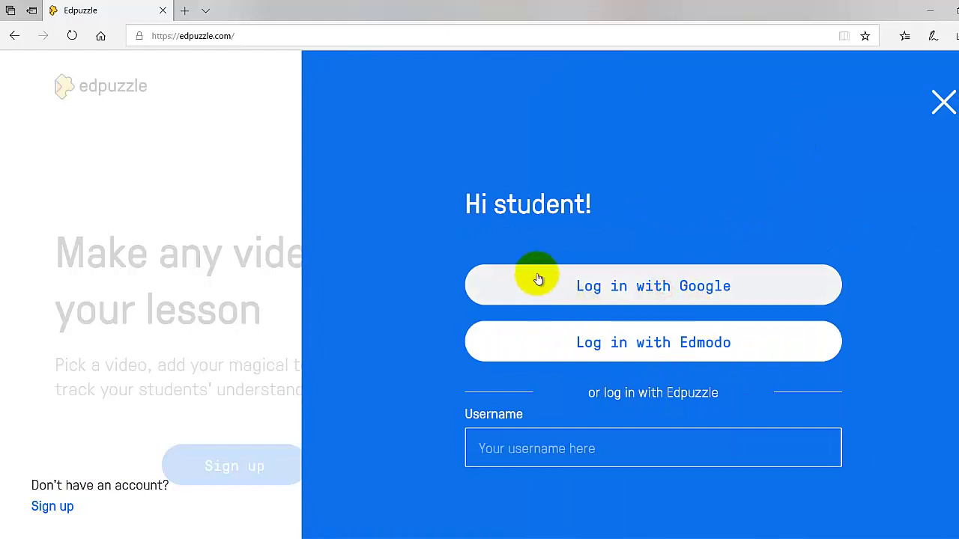
click(589, 289)
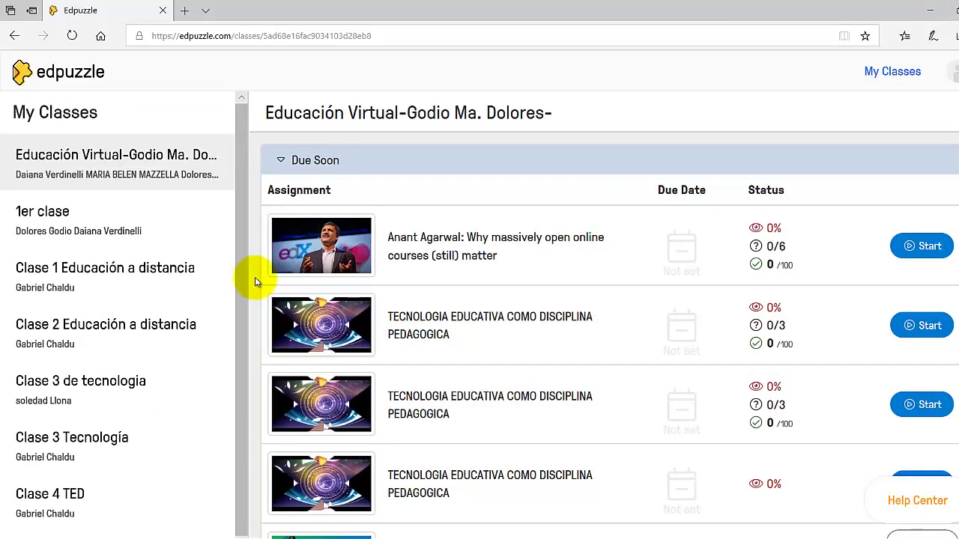
Join the class Clase Tpack as a student using its invitation code.
key(ctrl+minus)
key(ctrl+minus)
key(ctrl+minus)
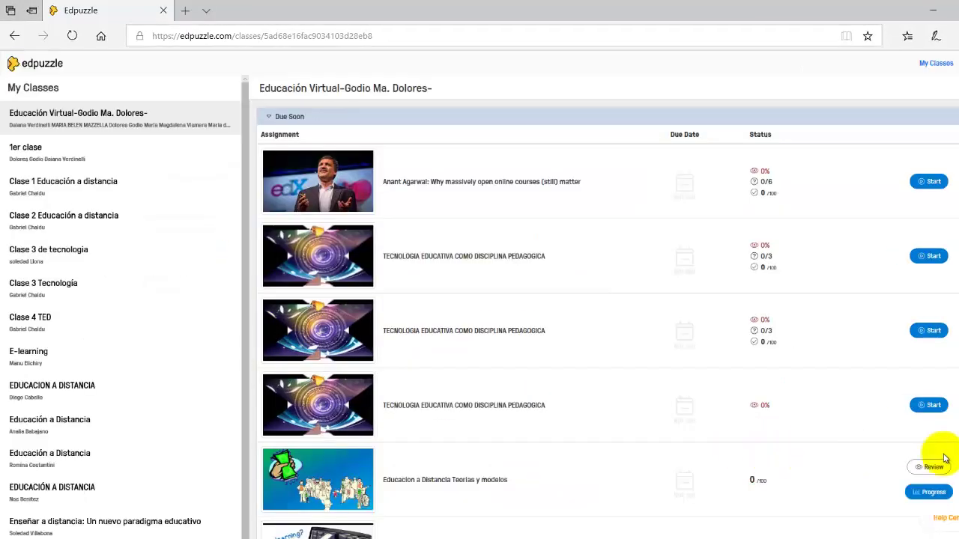
scroll(165, 304, down, 5)
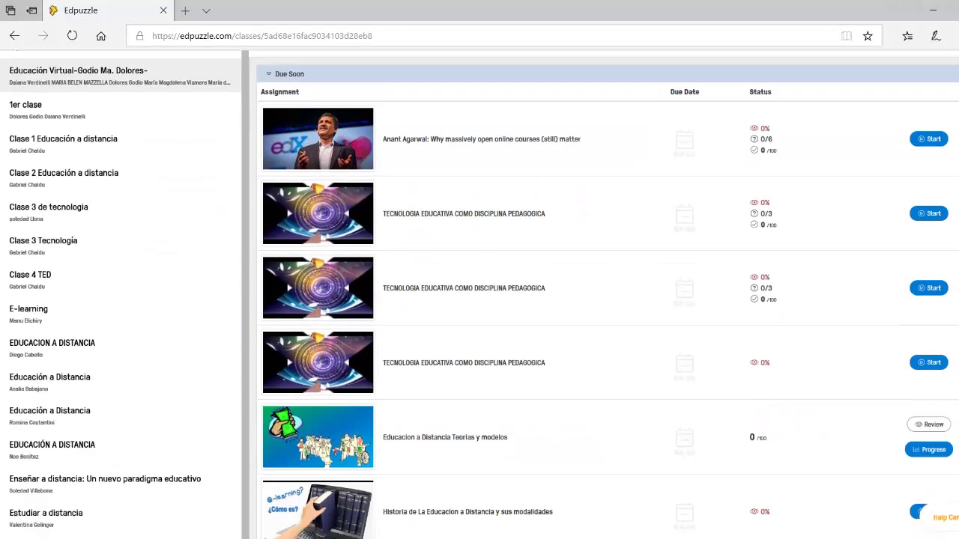
drag(244, 291, 229, 472)
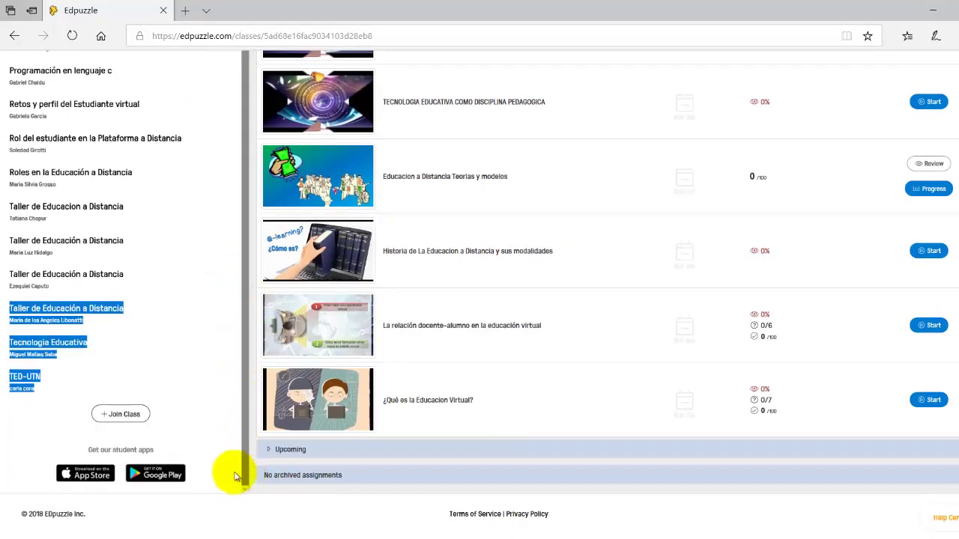
click(127, 418)
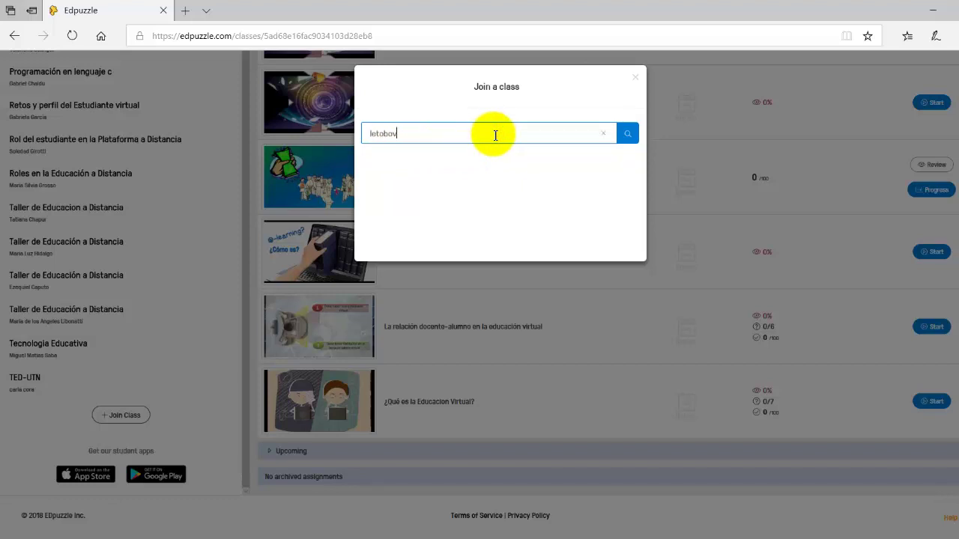
click(627, 133)
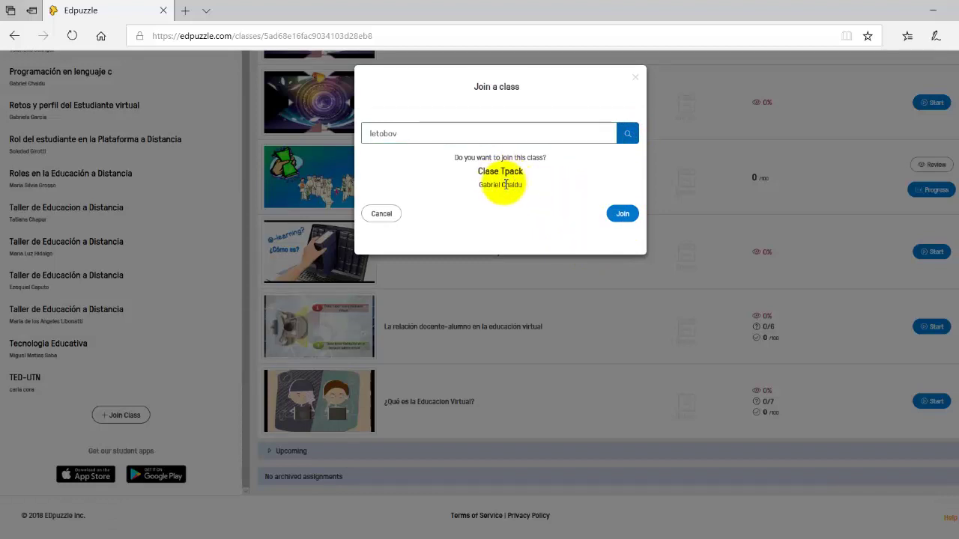
click(623, 215)
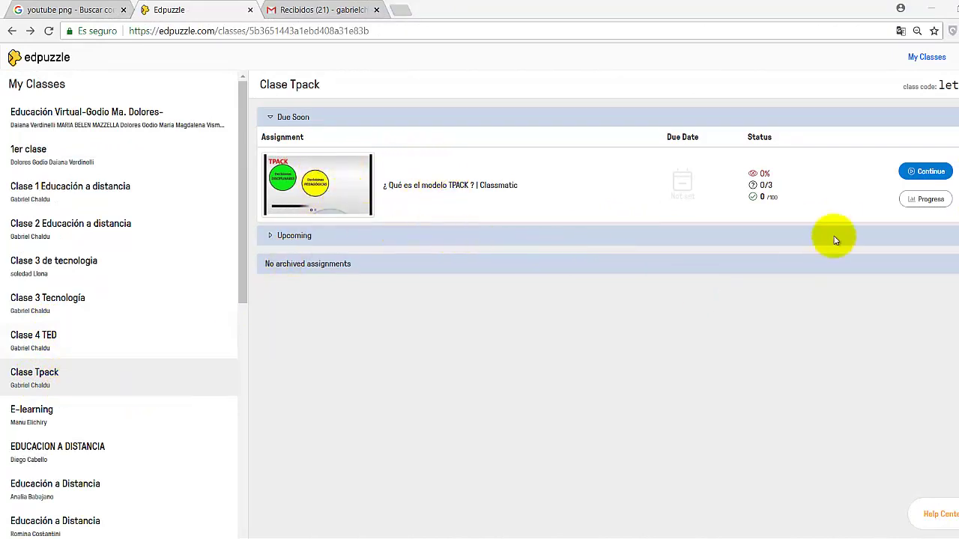
Open the assignment "¿ Qué es el modelo TPACK ? | Classmatic", check its full-screen view, and play the video to the first question.
click(929, 174)
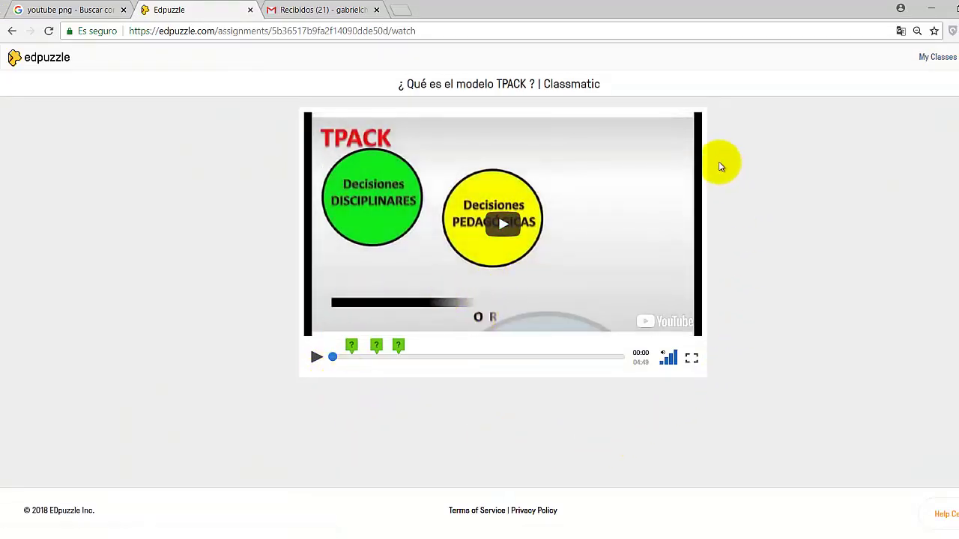
click(692, 362)
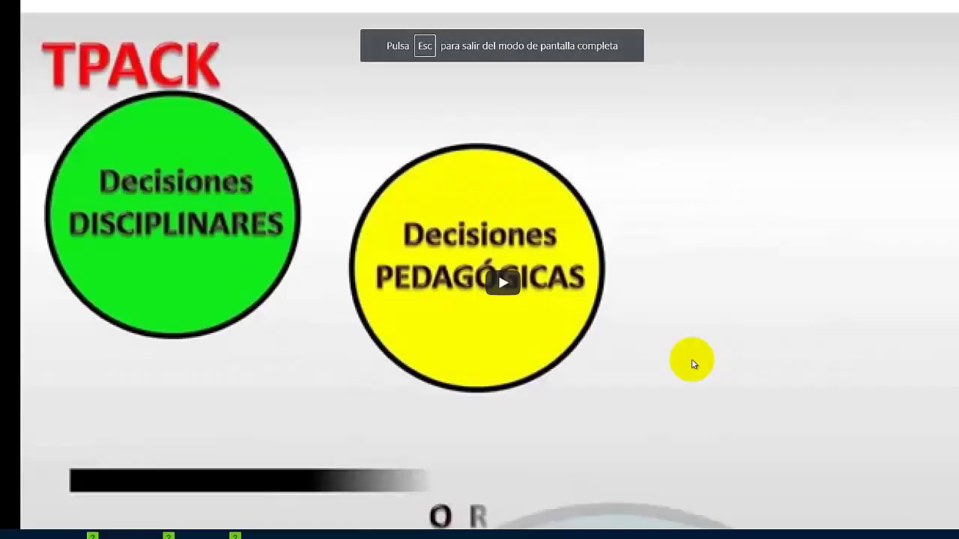
key(Escape)
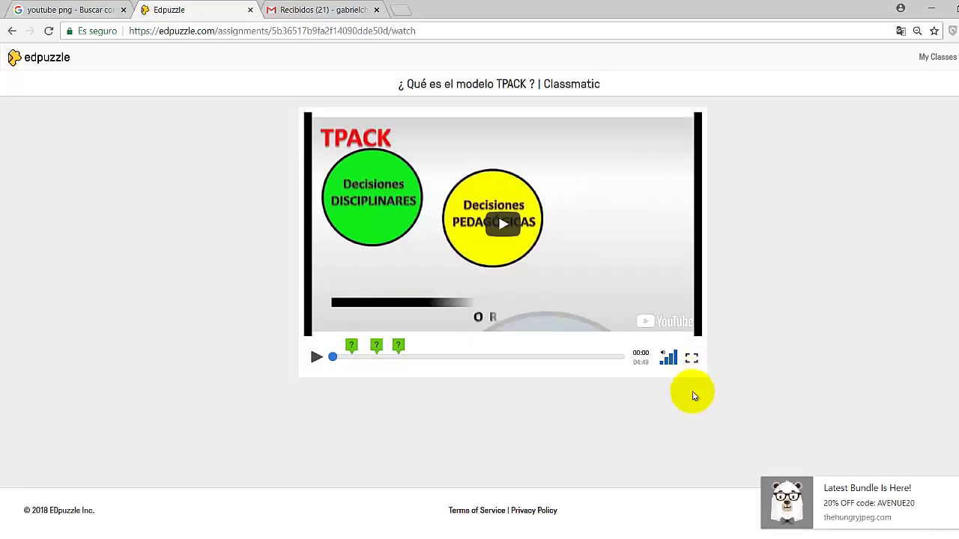
click(315, 360)
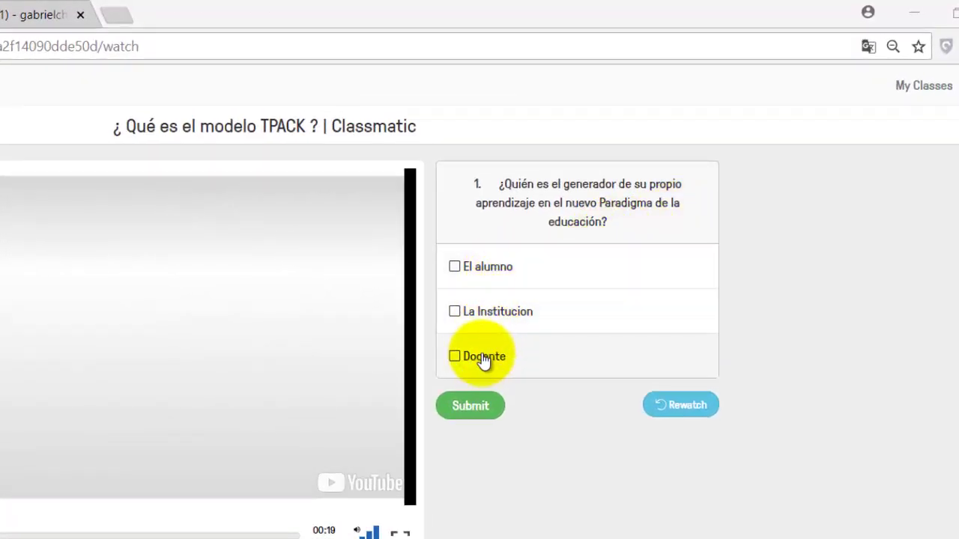
Select and clear El alumno on the first question, and try to advance the video without answering.
click(455, 268)
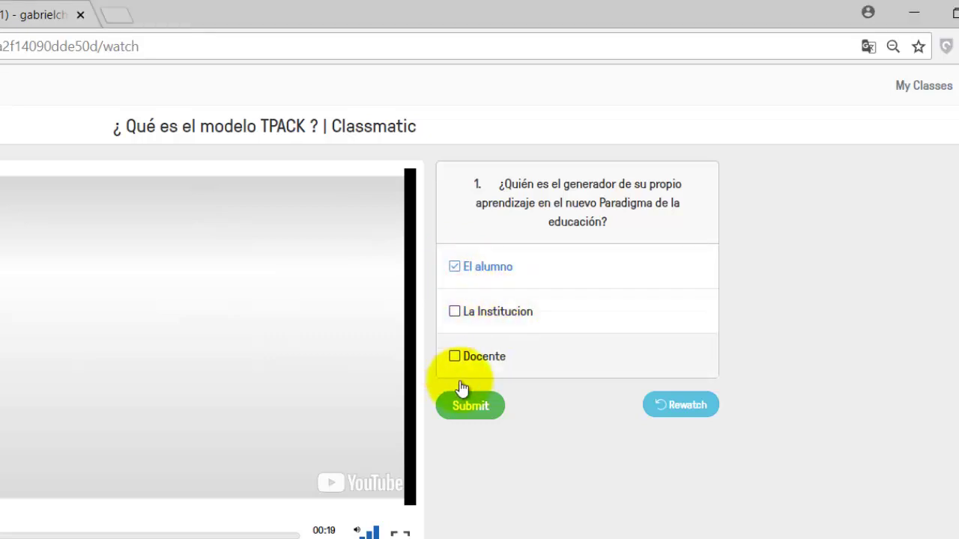
click(455, 266)
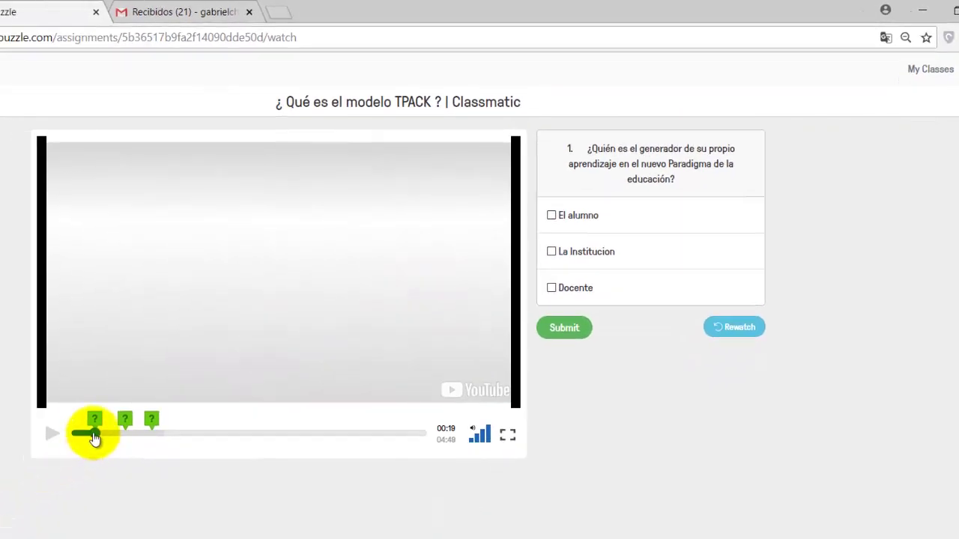
mouse_move(94, 438)
mouse_down()
mouse_move(82, 439)
mouse_move(108, 440)
mouse_up()
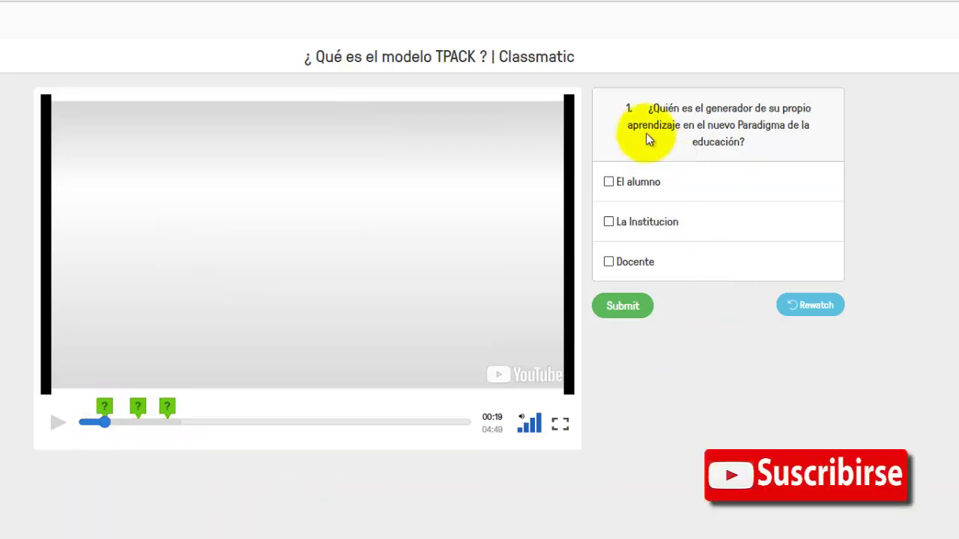
Answer the first question with "El alumno", submit it, and continue the video to the second question.
click(609, 182)
click(633, 306)
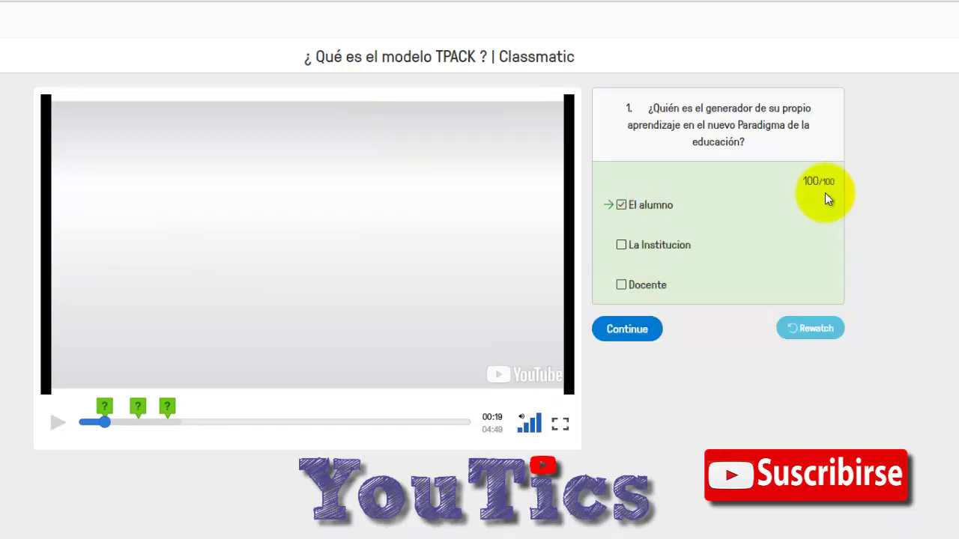
click(631, 334)
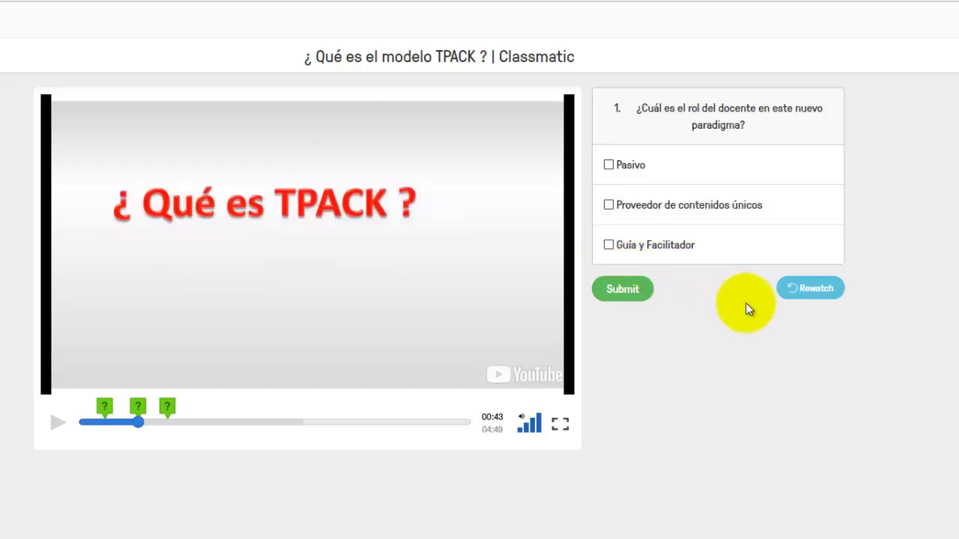
Submit "Guía y Facilitador" as the answer about the teacher's role and continue the video to the third question.
click(609, 246)
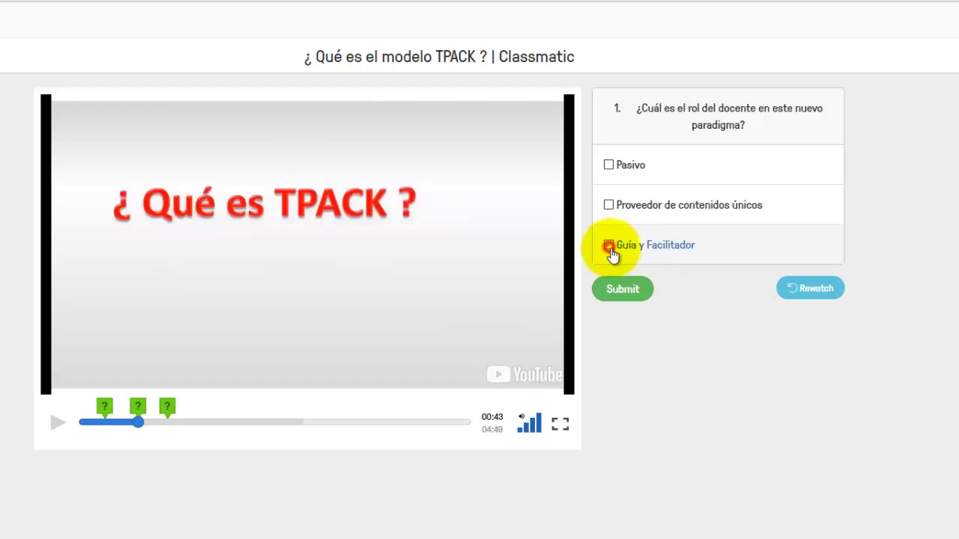
click(629, 296)
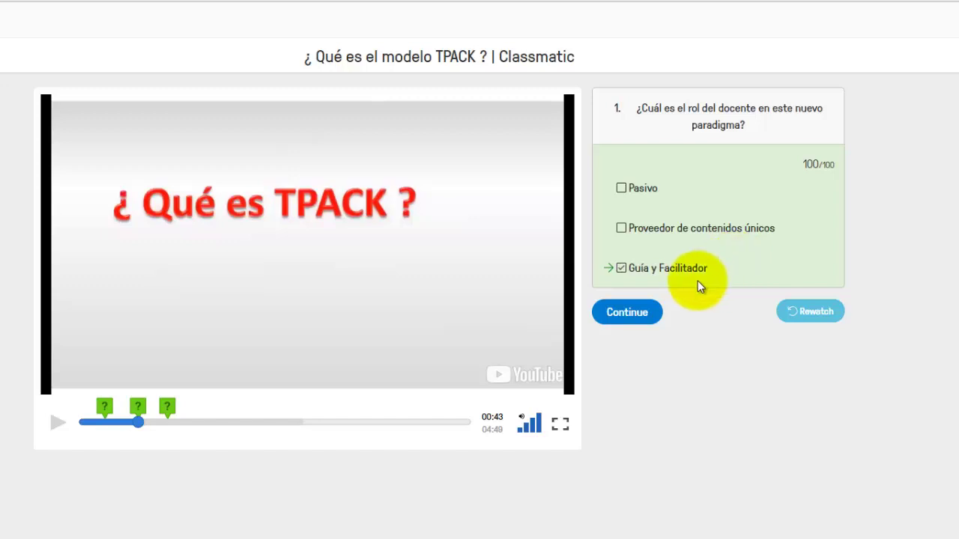
click(633, 315)
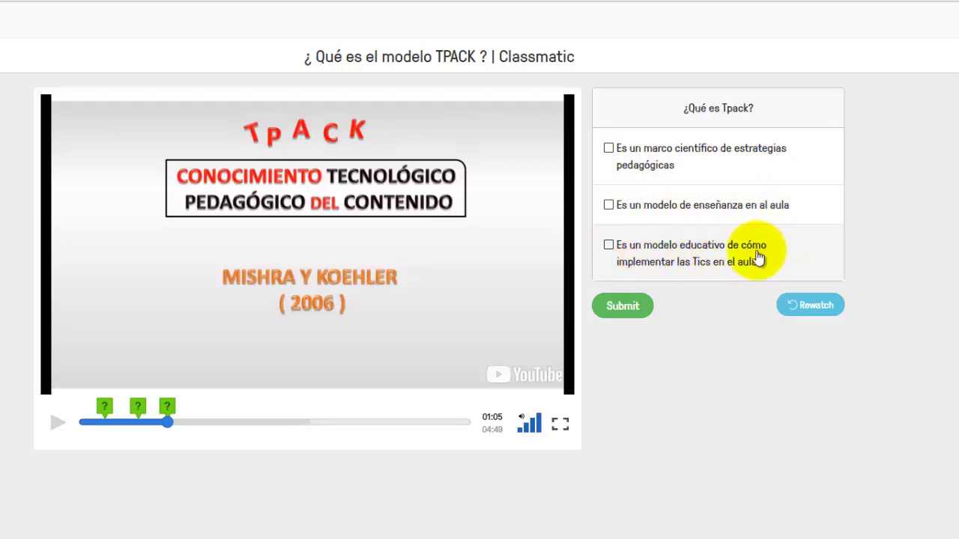
Submit "Es un modelo educativo de cómo implementar las Tics en el aula" for "¿Qué es Tpack?" and continue the video.
click(609, 246)
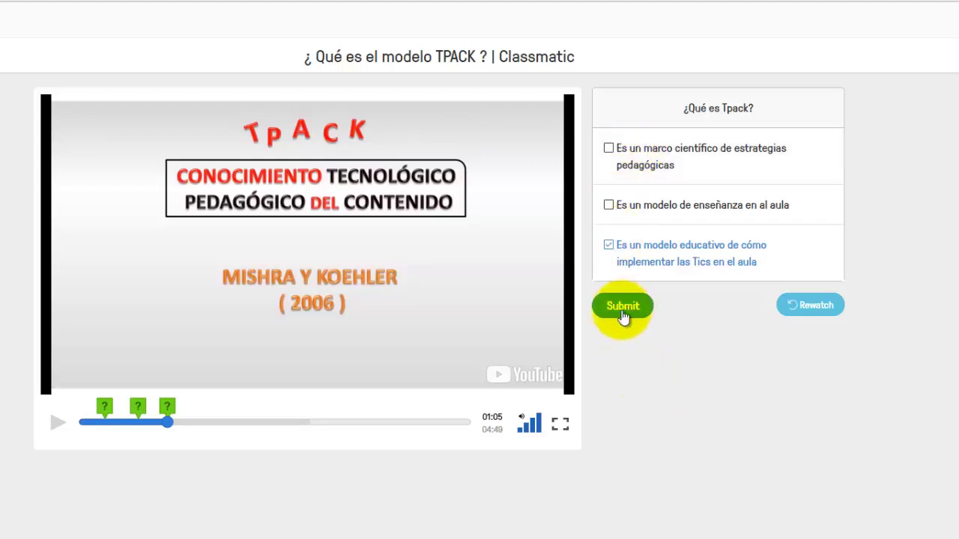
click(178, 428)
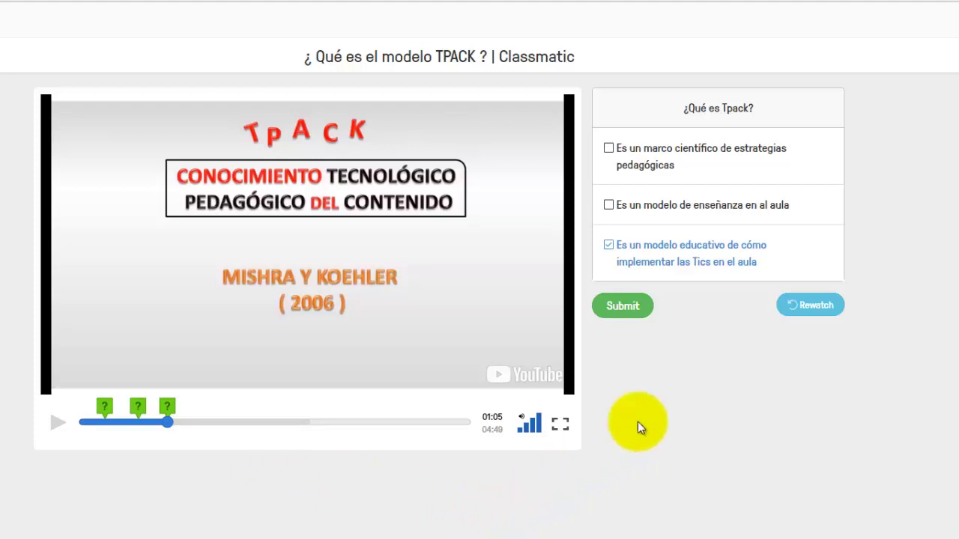
click(632, 313)
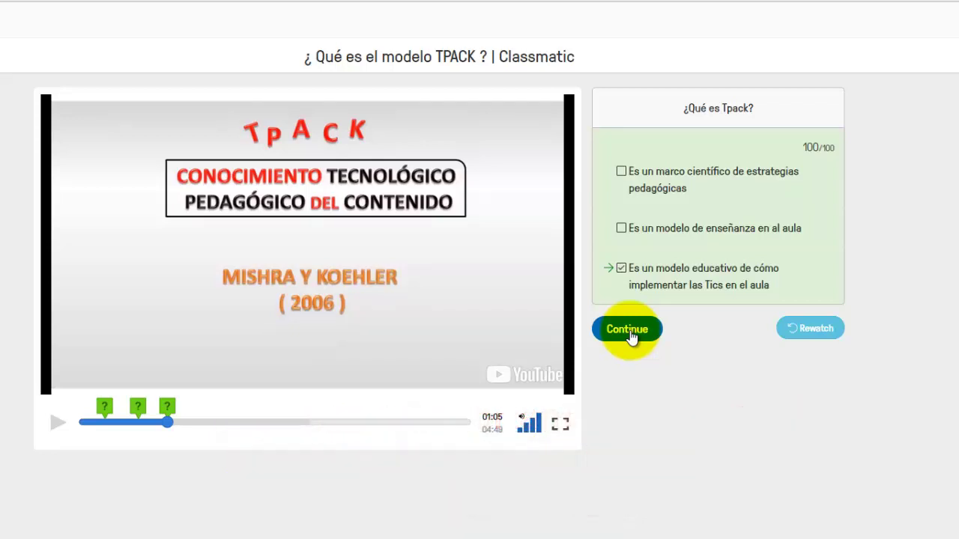
click(630, 332)
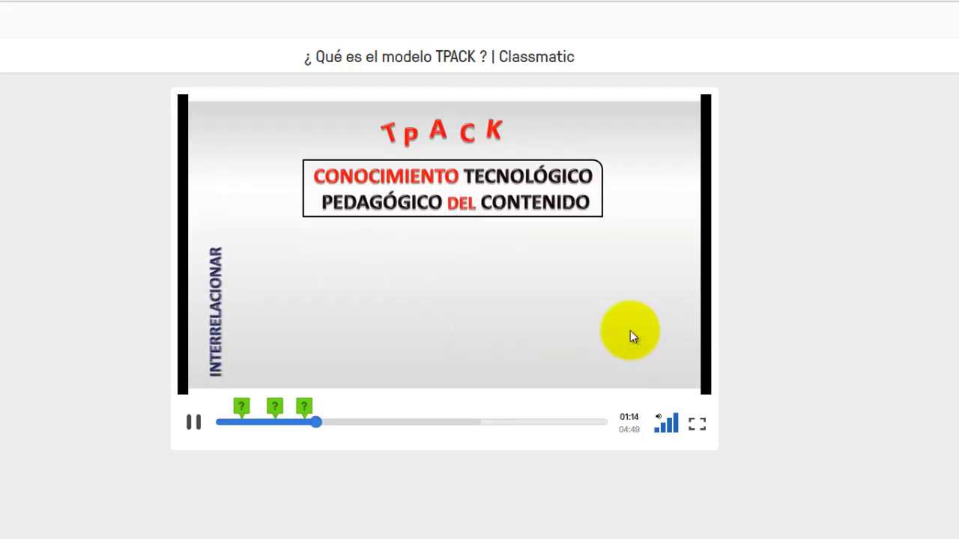
Pause the video, rewind it to 01:00, and replay it up to the already answered third question.
click(194, 426)
drag(325, 427, 287, 439)
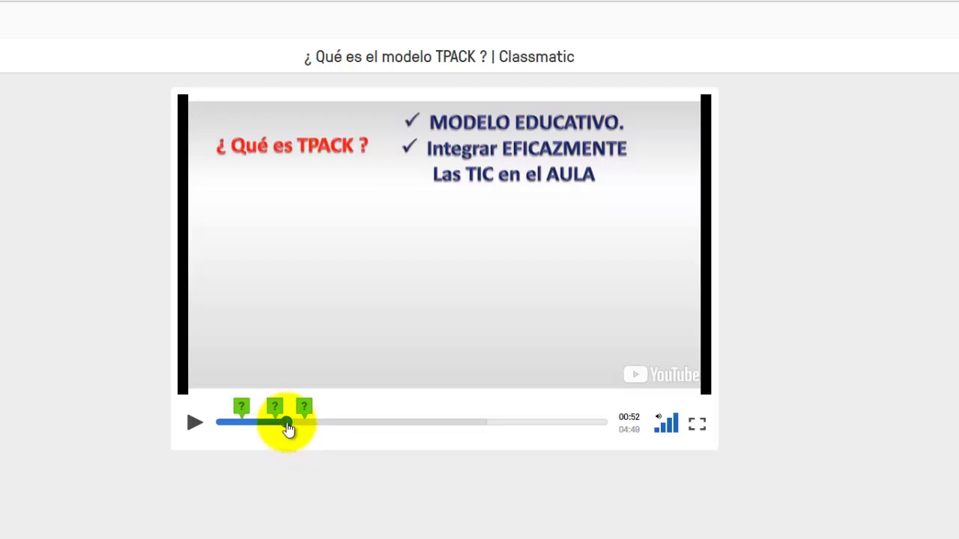
drag(289, 428, 296, 429)
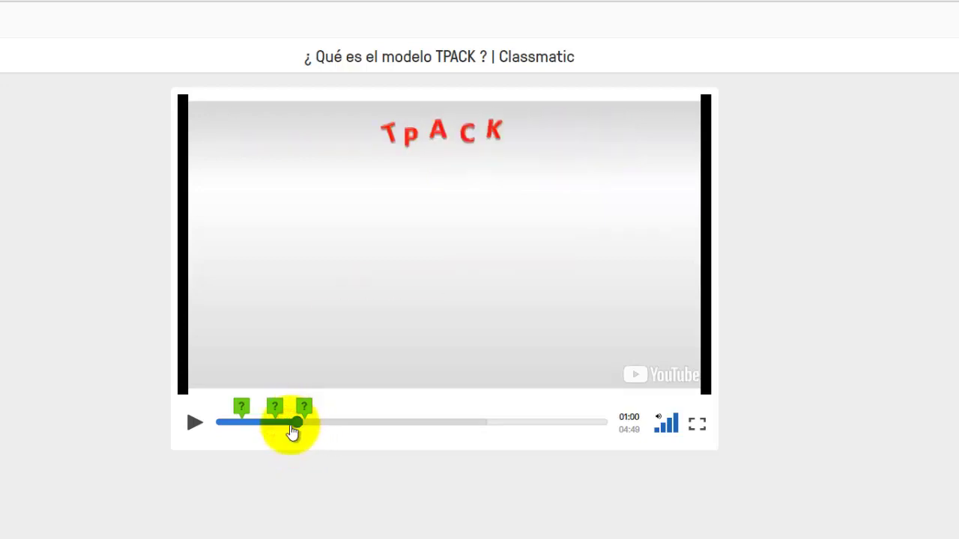
click(196, 428)
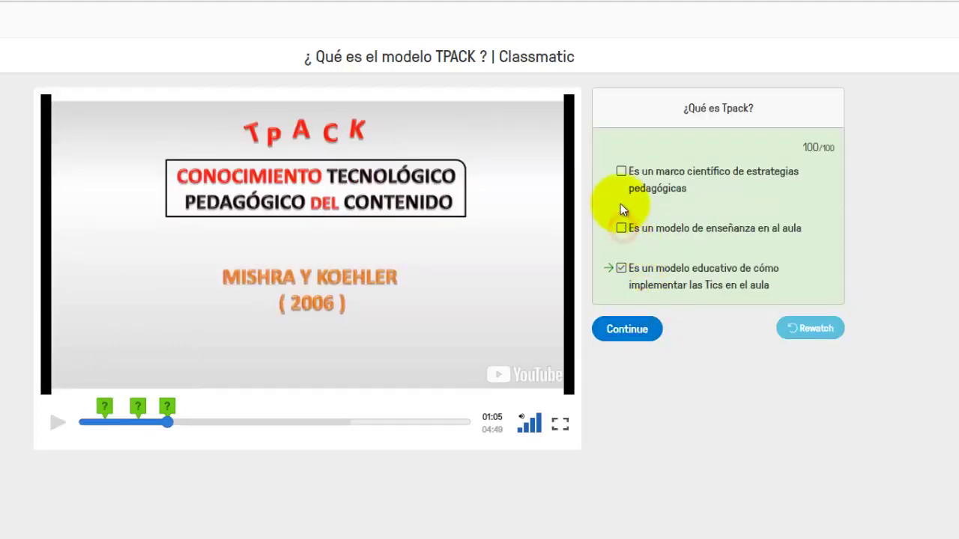
Try to change the submitted answer to "¿Qué es Tpack?" among its options, and continue the video.
click(623, 171)
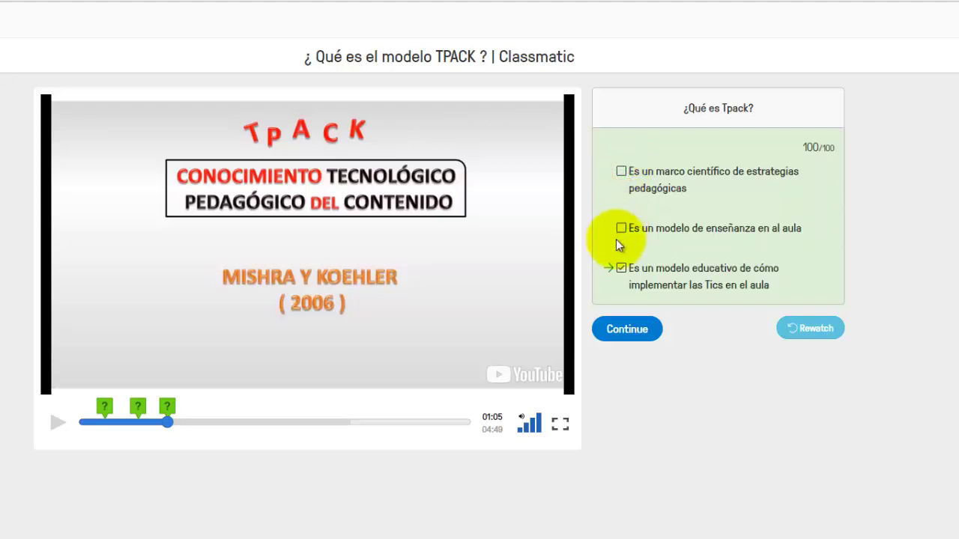
click(619, 229)
click(621, 172)
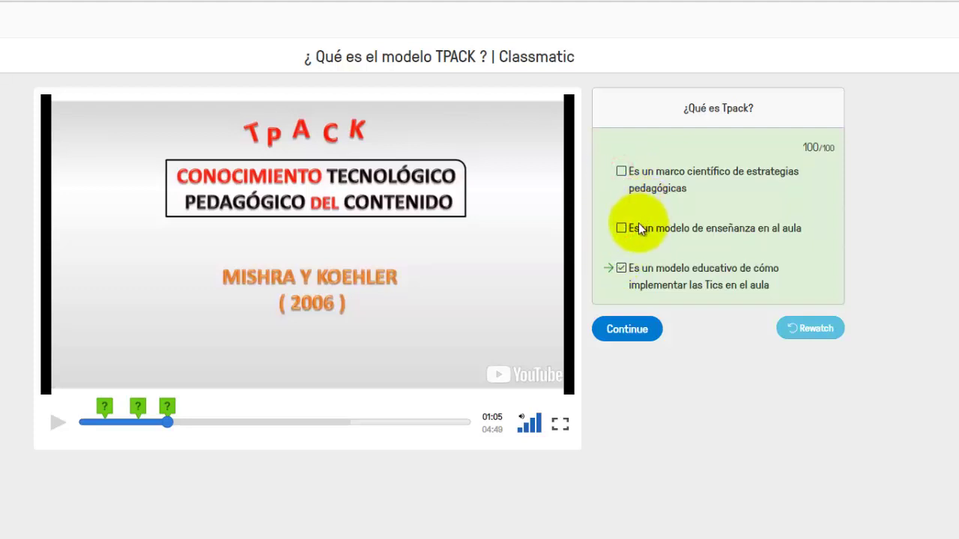
click(621, 269)
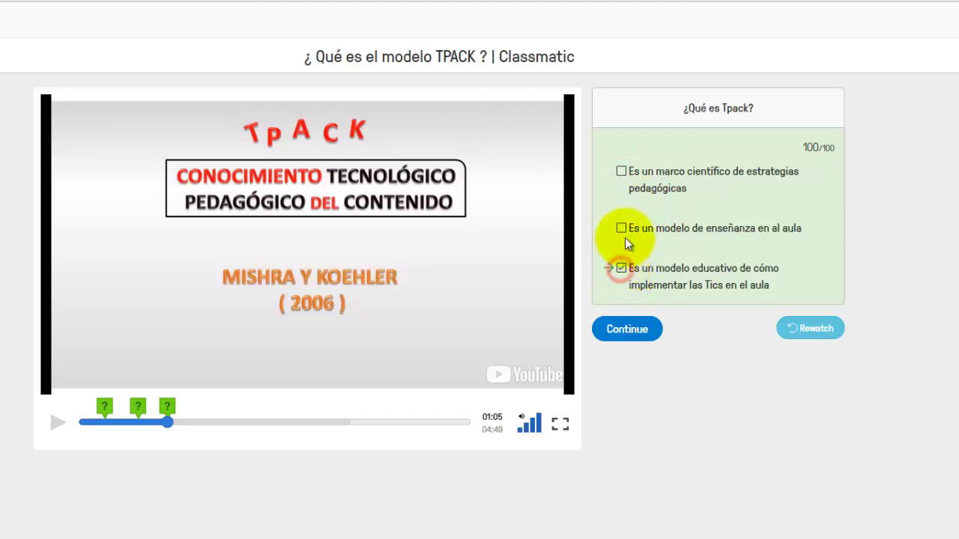
click(166, 424)
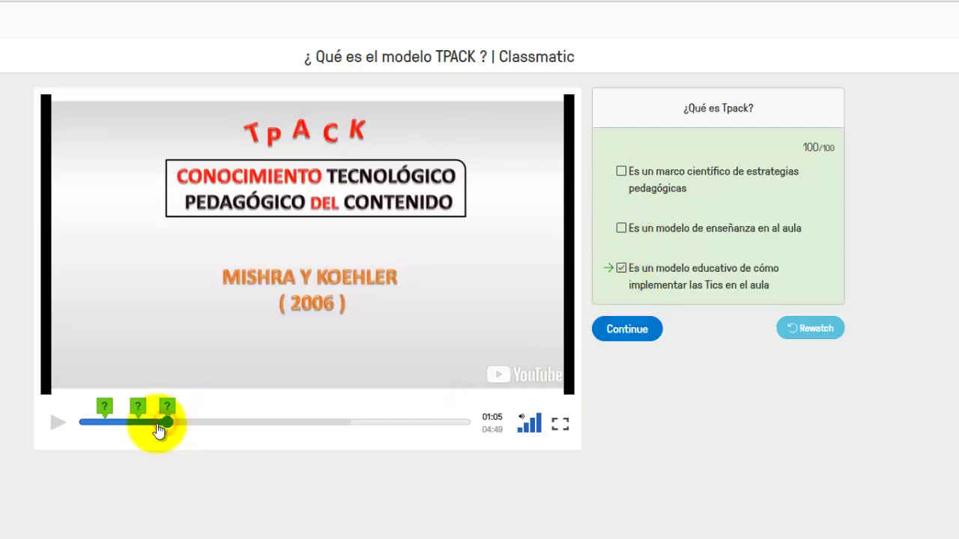
click(637, 338)
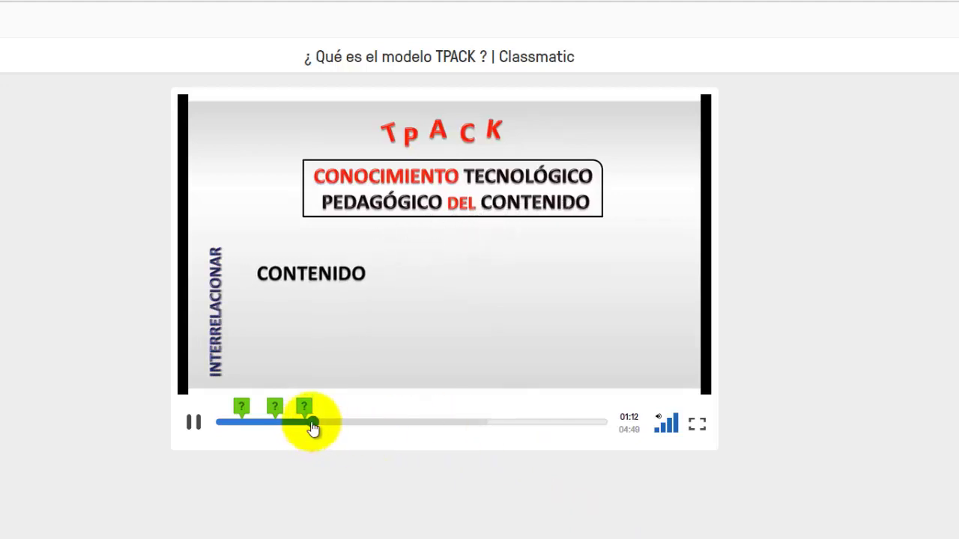
Try to skip ahead to unwatched parts of the video after the third question.
drag(313, 422, 382, 434)
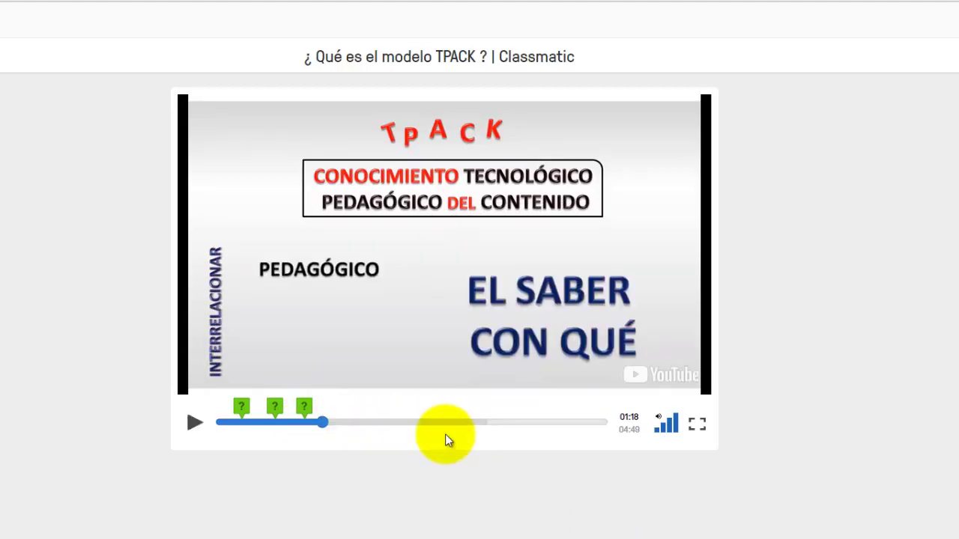
click(364, 422)
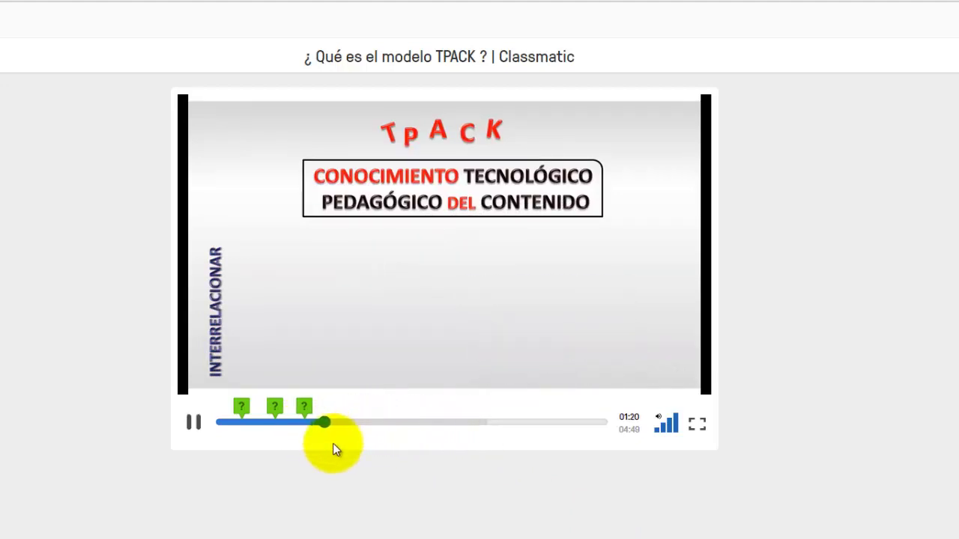
drag(325, 424, 370, 427)
drag(438, 434, 384, 456)
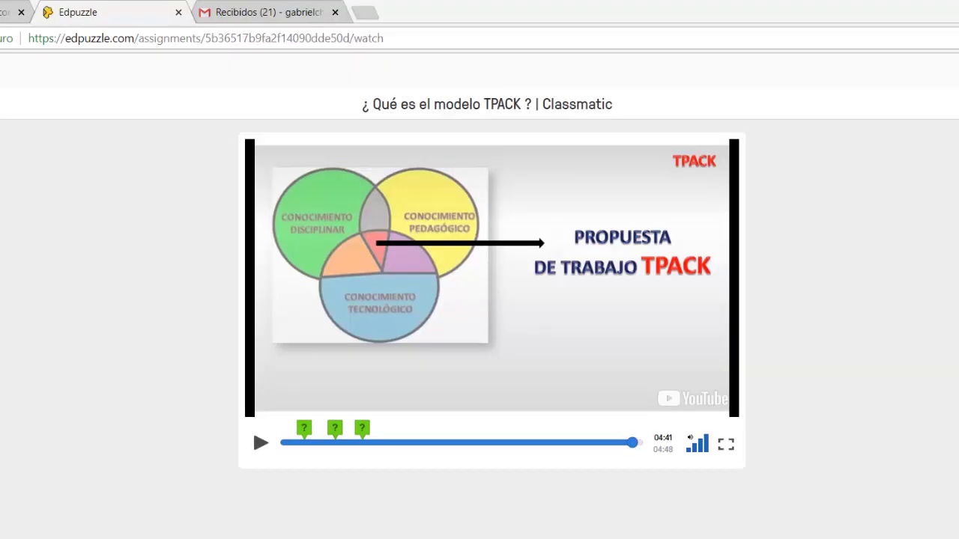
Play the video to its end and review the assignment's progress, grade, and responses to the three quizzes.
key(space)
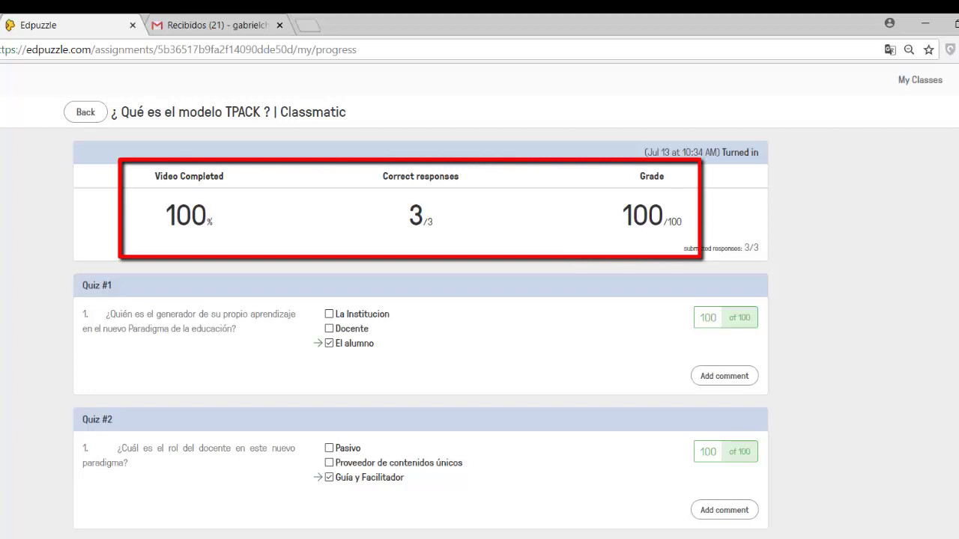
scroll(480, 300, down, 2)
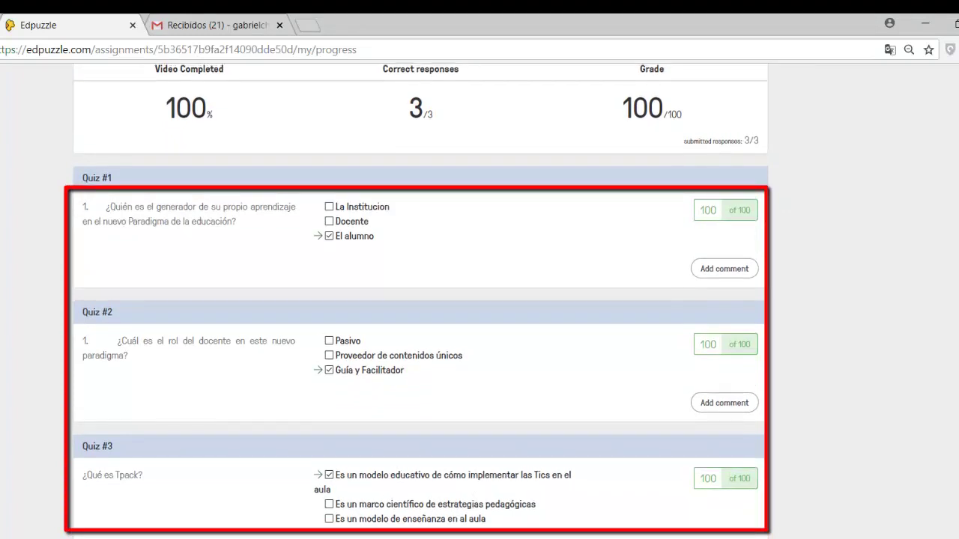
Return from the progress report to Clase Tpack and open the completed TPACK video for review.
scroll(480, 300, up, 2)
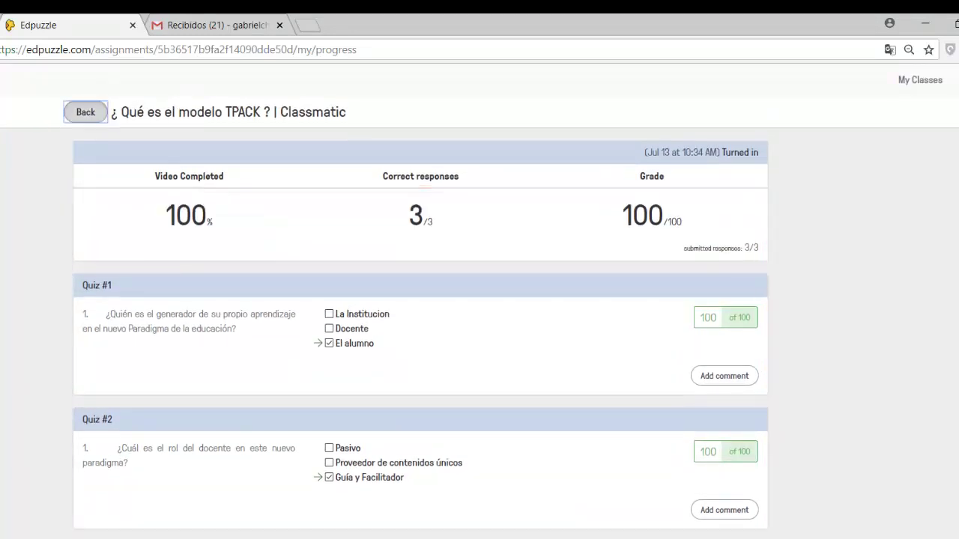
click(85, 112)
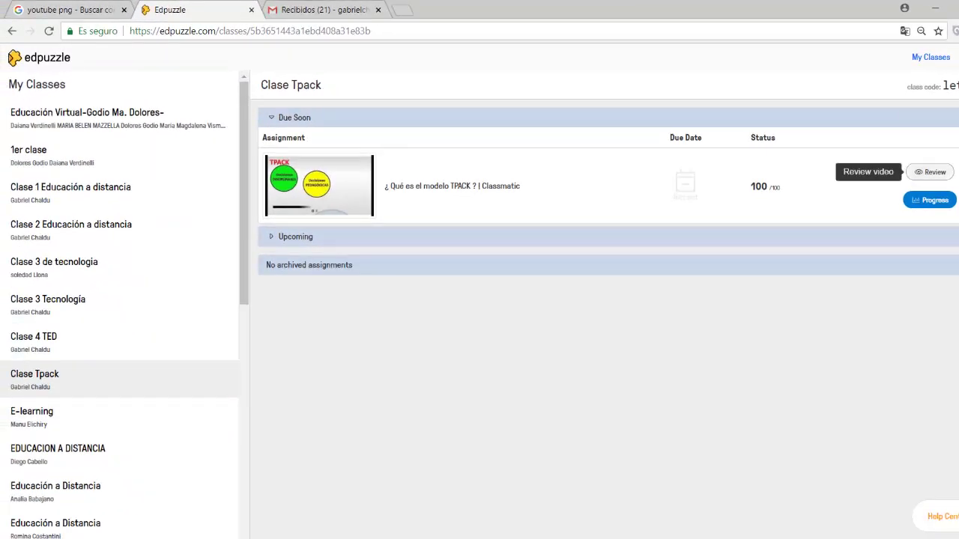
click(932, 171)
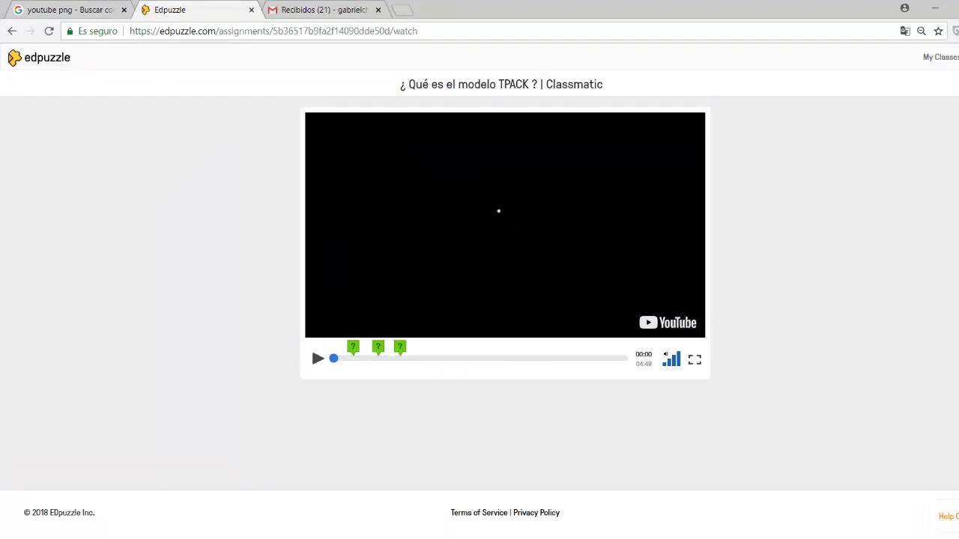
Switch to the teacher's Edpuzzle window, open the TPACK assignment's student progress, and start and cancel a reset of the student's progress.
click(243, 494)
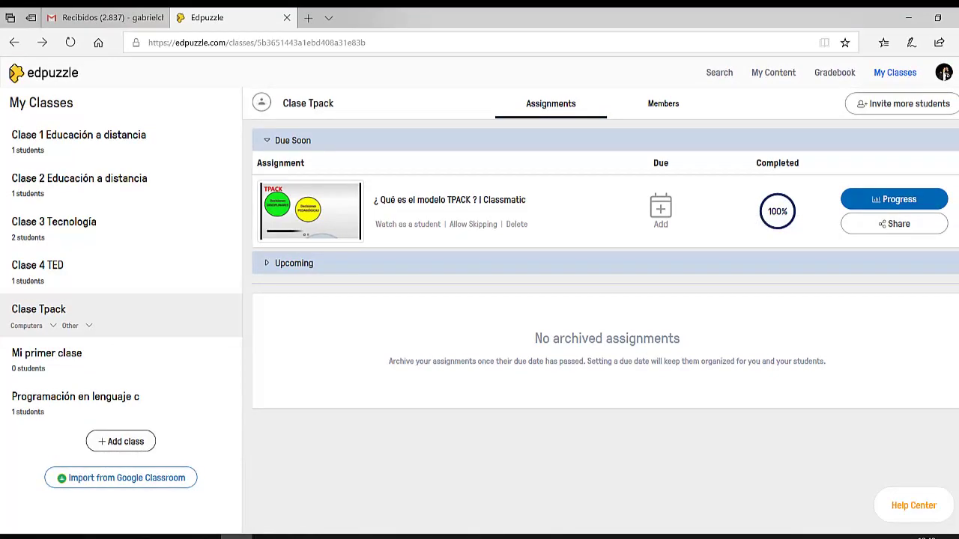
click(893, 199)
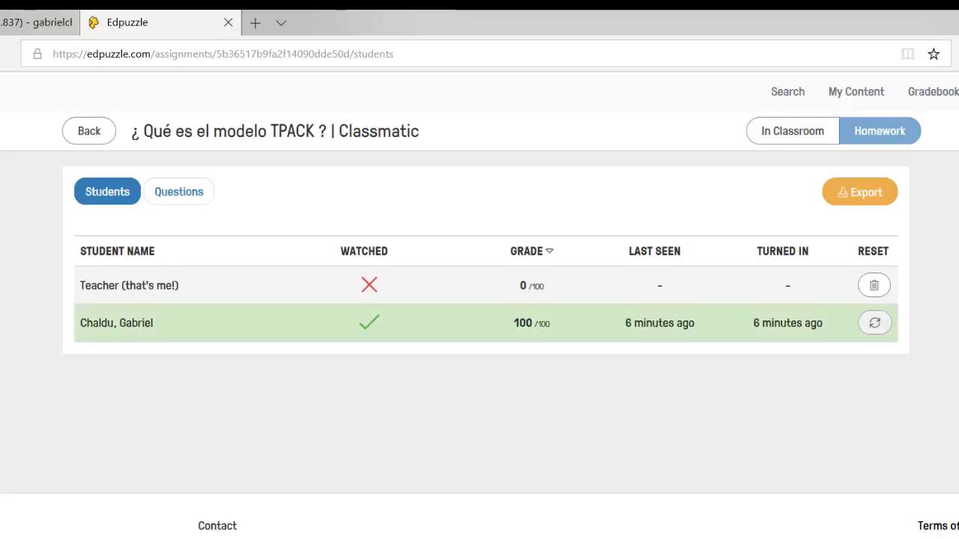
click(874, 323)
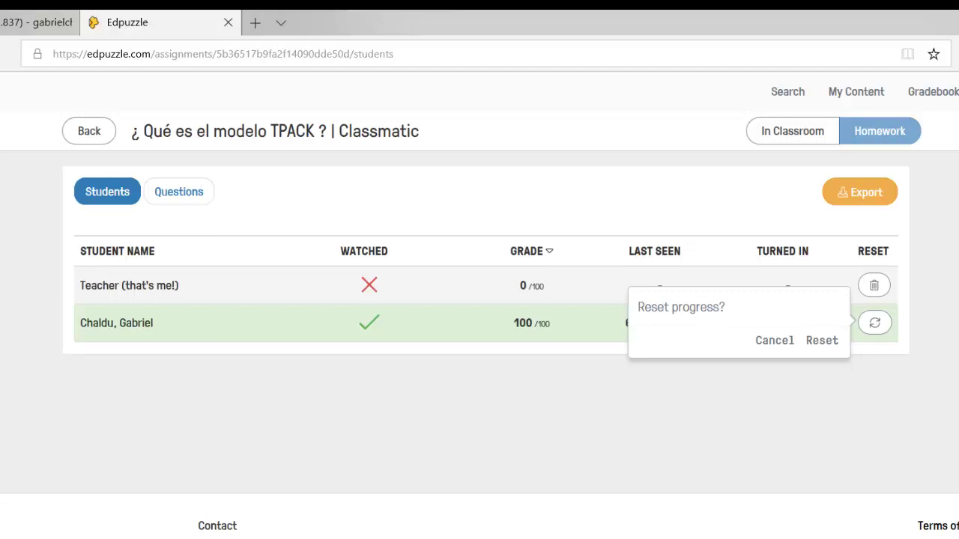
click(775, 340)
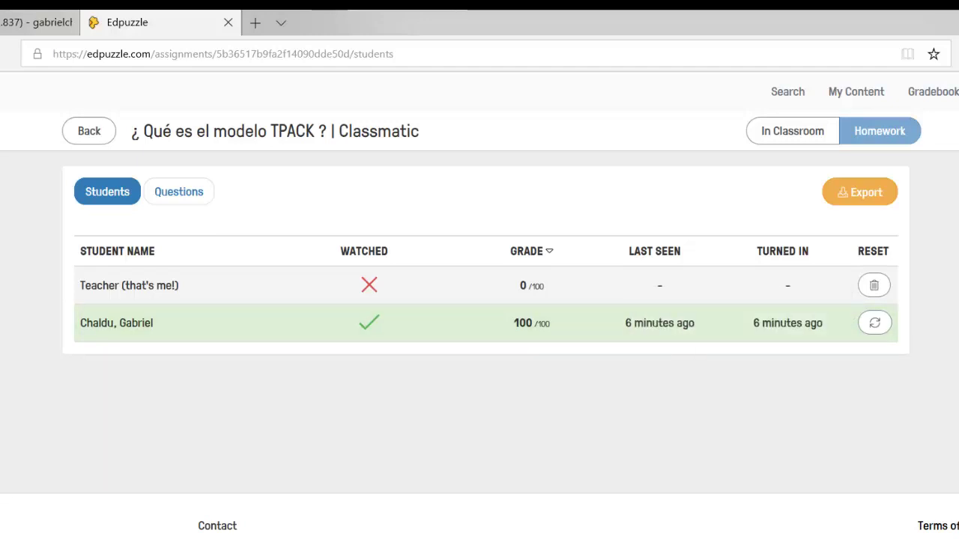
Review the assignment's results by question and return to the results by student.
click(178, 192)
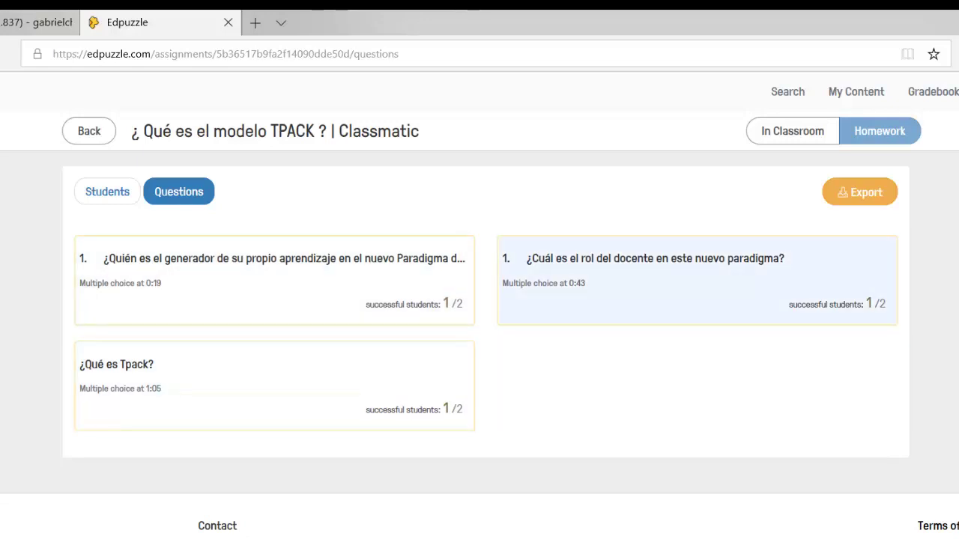
key(alt+Left)
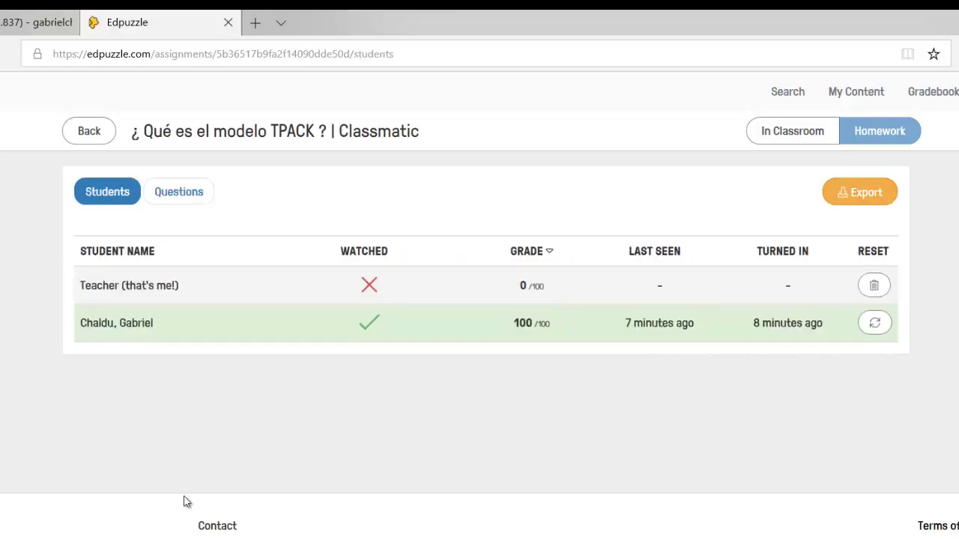